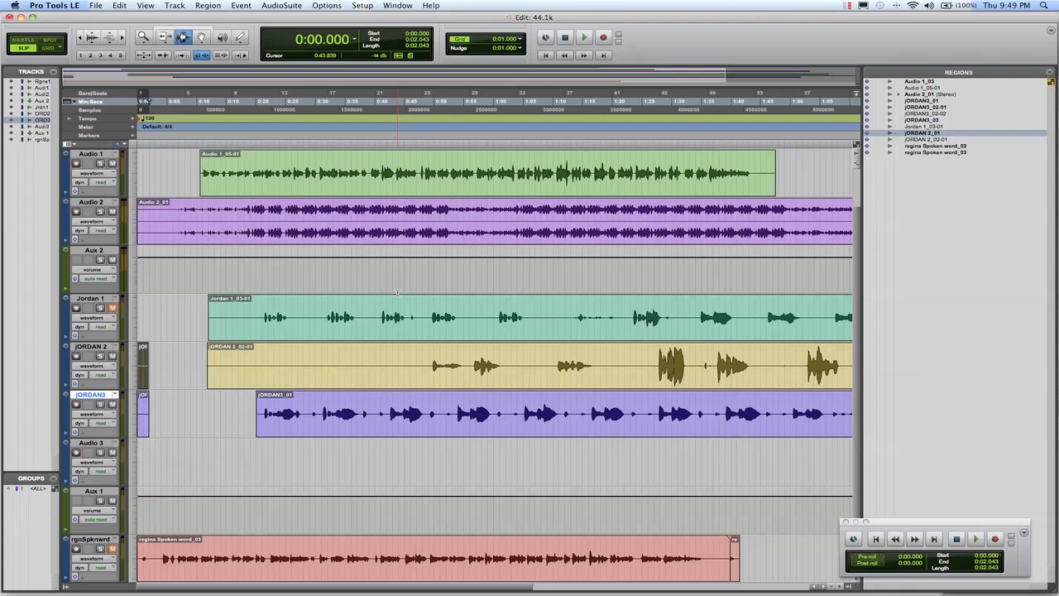
# Examine the session's tracks and match the listed regions to their start points on the timeline.
pyautogui.scroll(2, 397, 292)
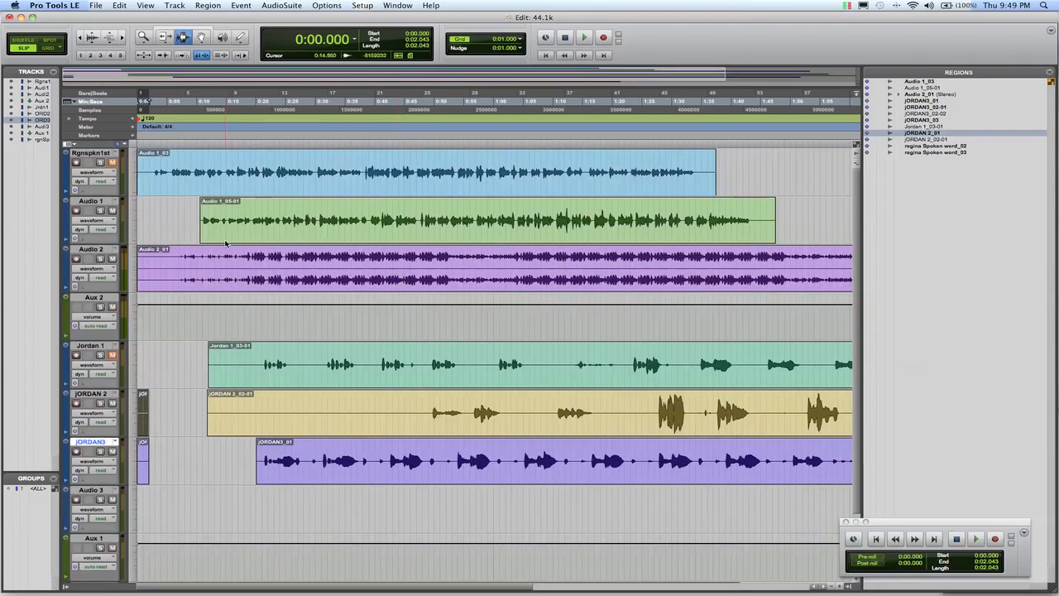
pyautogui.scroll(-2, 695, 470)
pyautogui.click(986, 224)
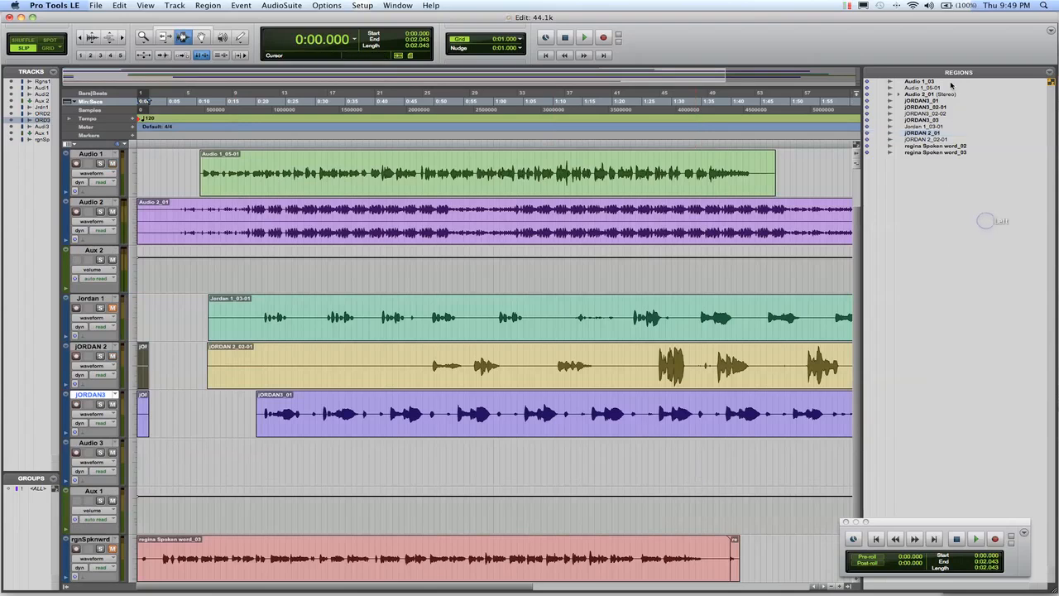
pyautogui.click(925, 146)
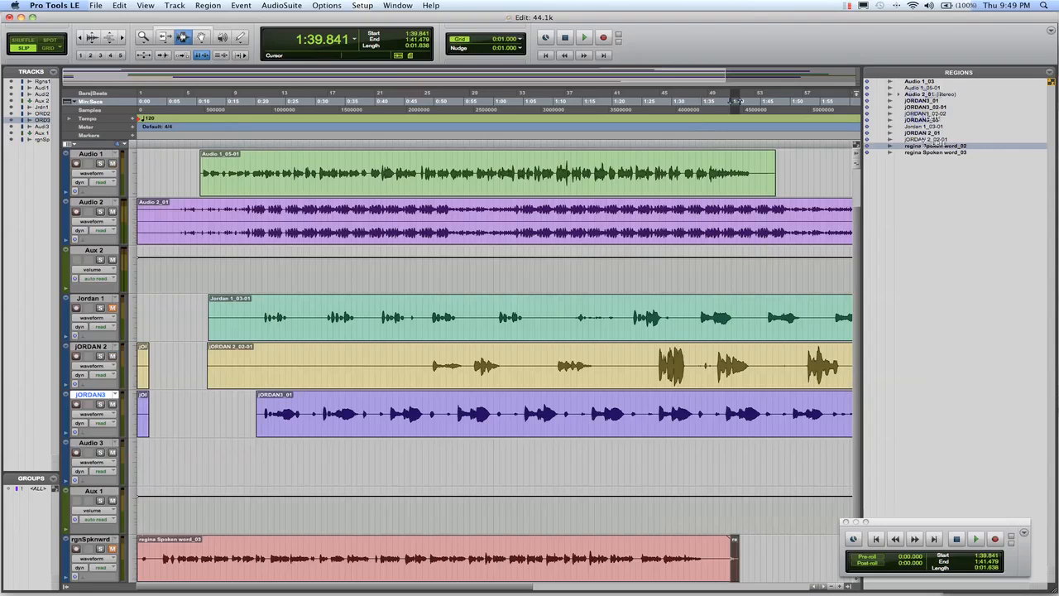
pyautogui.click(920, 94)
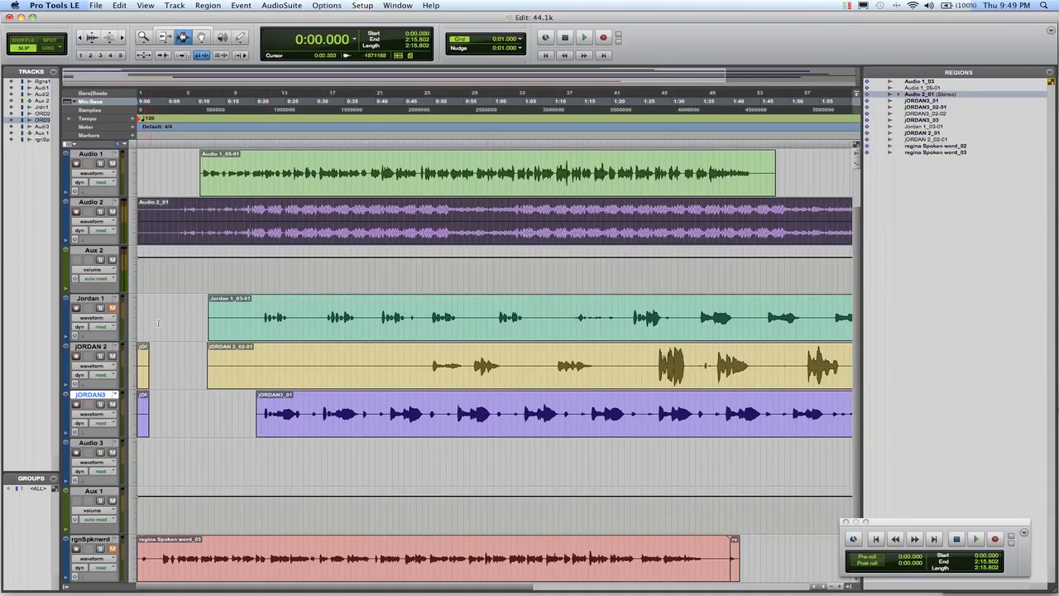
pyautogui.scroll(2, 149, 323)
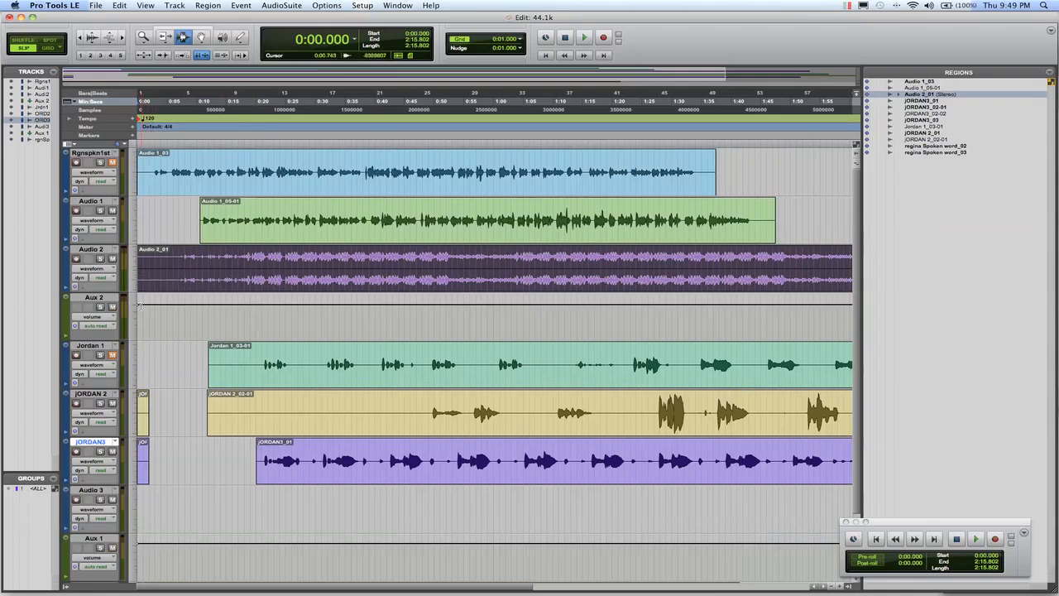
pyautogui.scroll(-2, 155, 442)
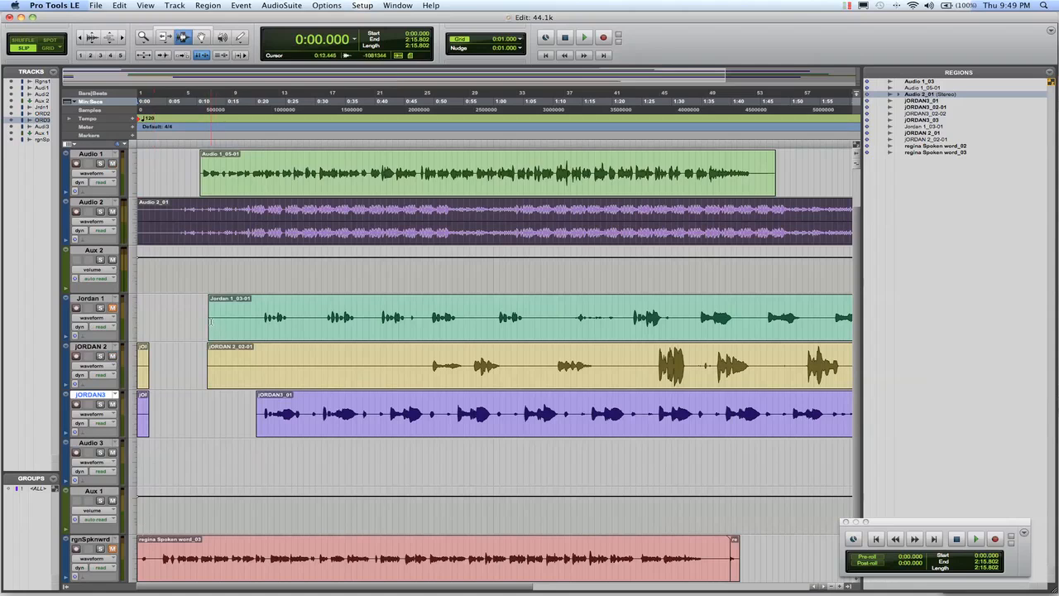
pyautogui.click(243, 320)
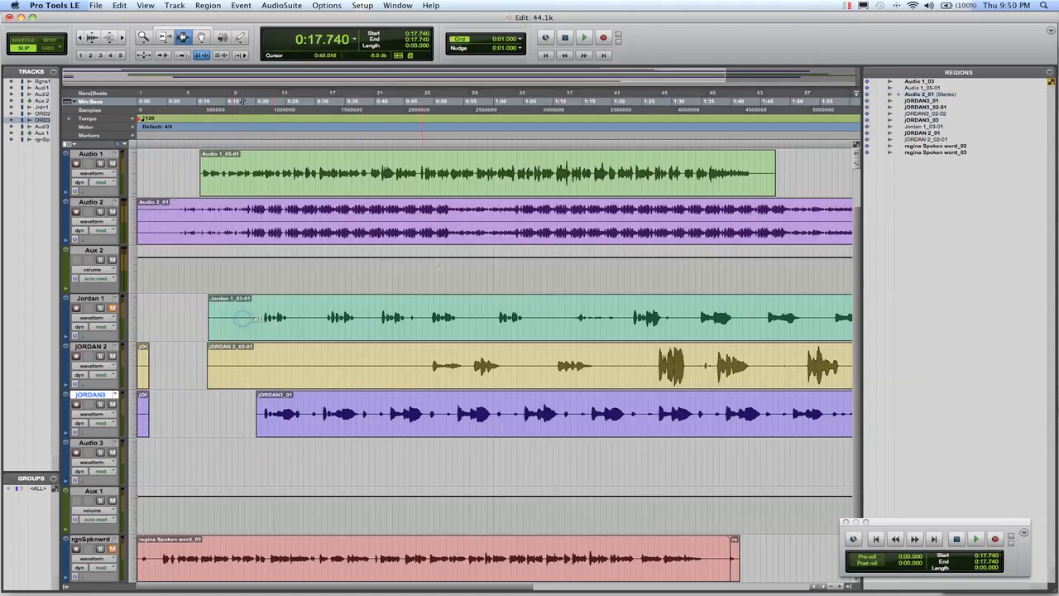
pyautogui.click(233, 173)
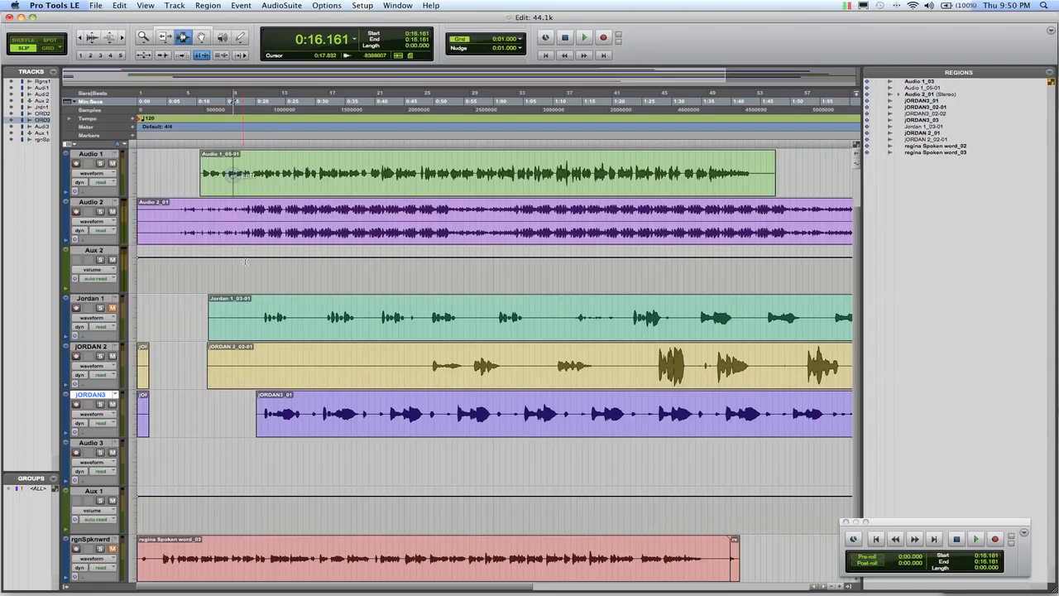
# Consolidate the empty opening of the track directly below Aux 2 into a region from 0:00 to about 6.5 seconds.
pyautogui.scroll(2, 192, 319)
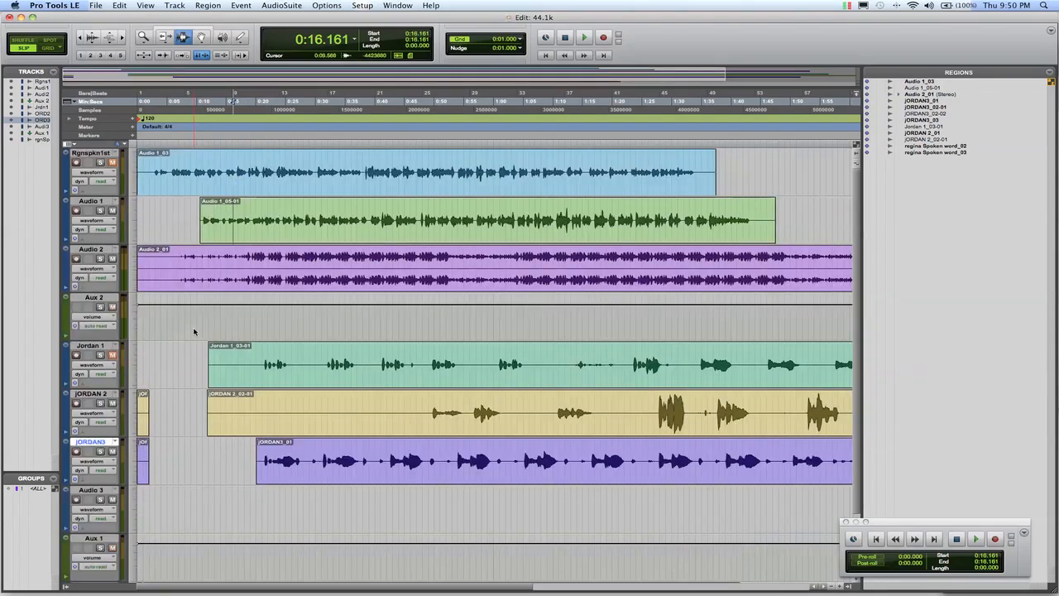
pyautogui.moveTo(176, 372); pyautogui.dragTo(133, 368)
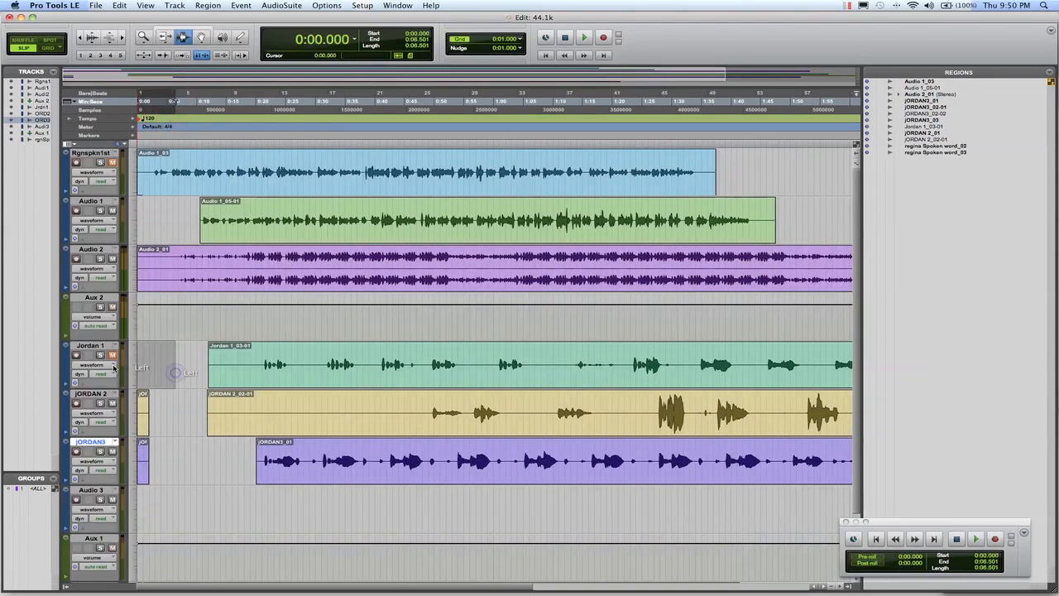
pyautogui.click(124, 6)
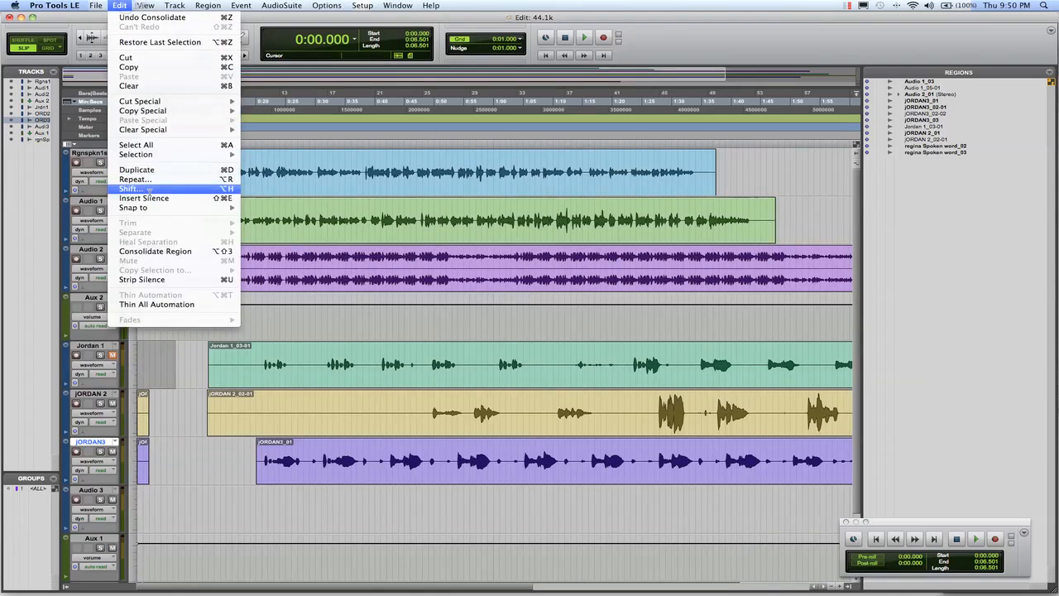
pyautogui.click(173, 252)
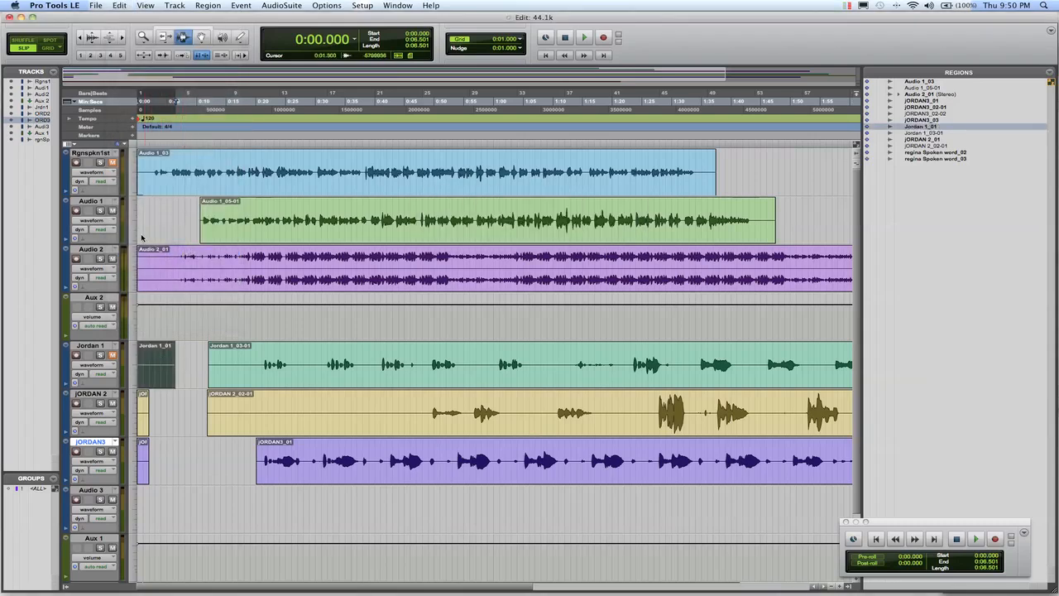
# Consolidate the empty opening of Audio 1 into a region from 0:00 to about 7.9 seconds.
pyautogui.moveTo(184, 223); pyautogui.dragTo(124, 224)
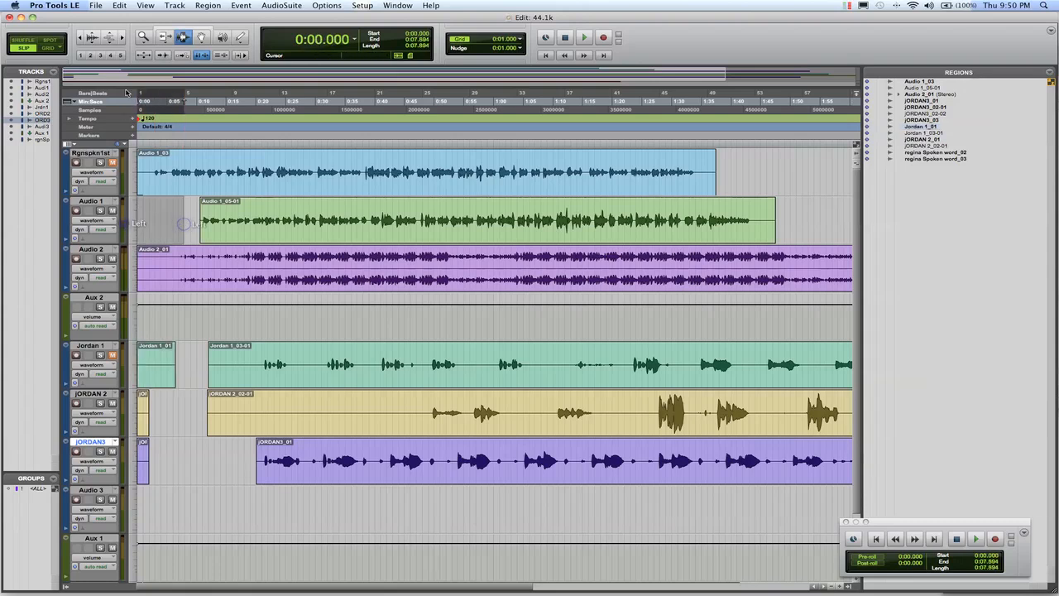
pyautogui.click(119, 6)
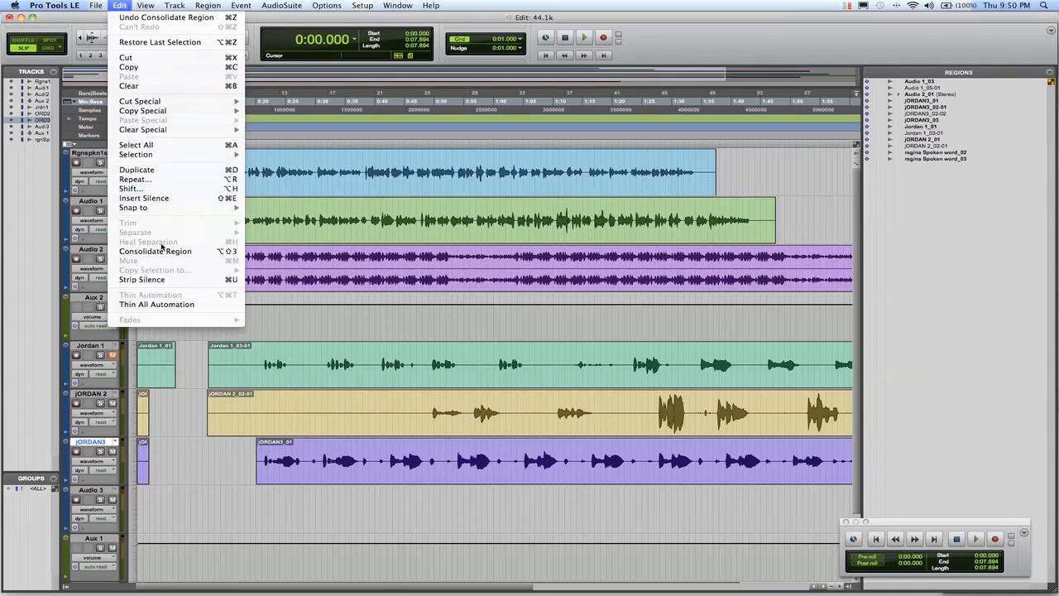
pyautogui.click(157, 250)
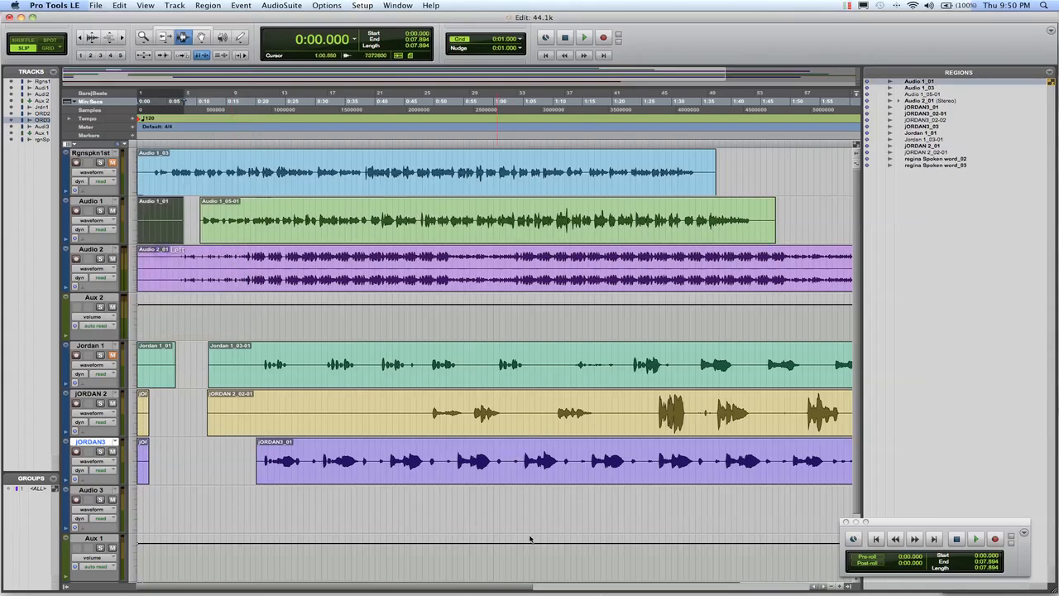
pyautogui.moveTo(485, 587); pyautogui.dragTo(392, 560)
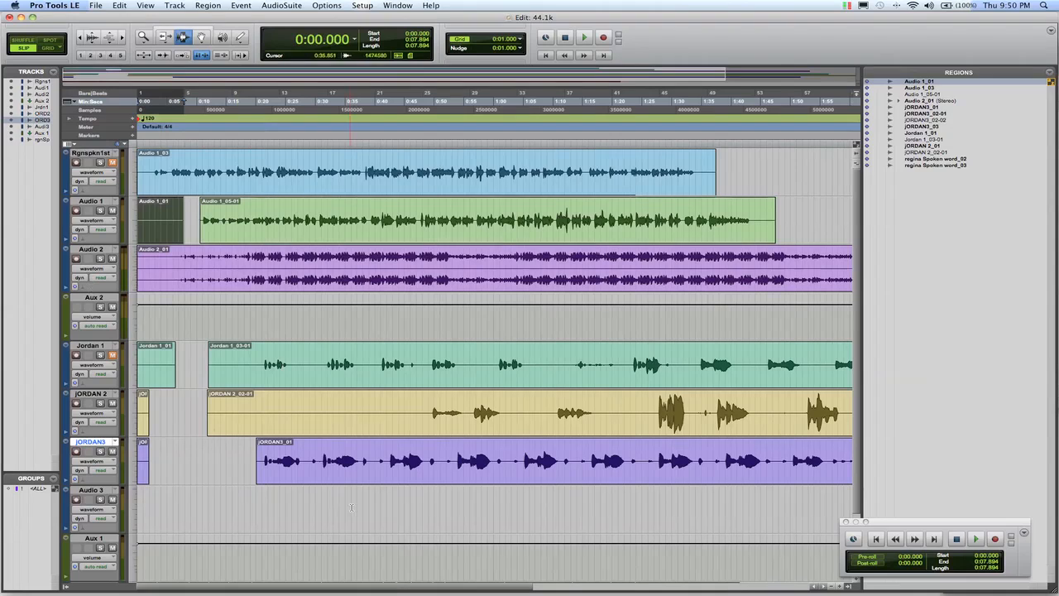
pyautogui.scroll(-1, 443, 501)
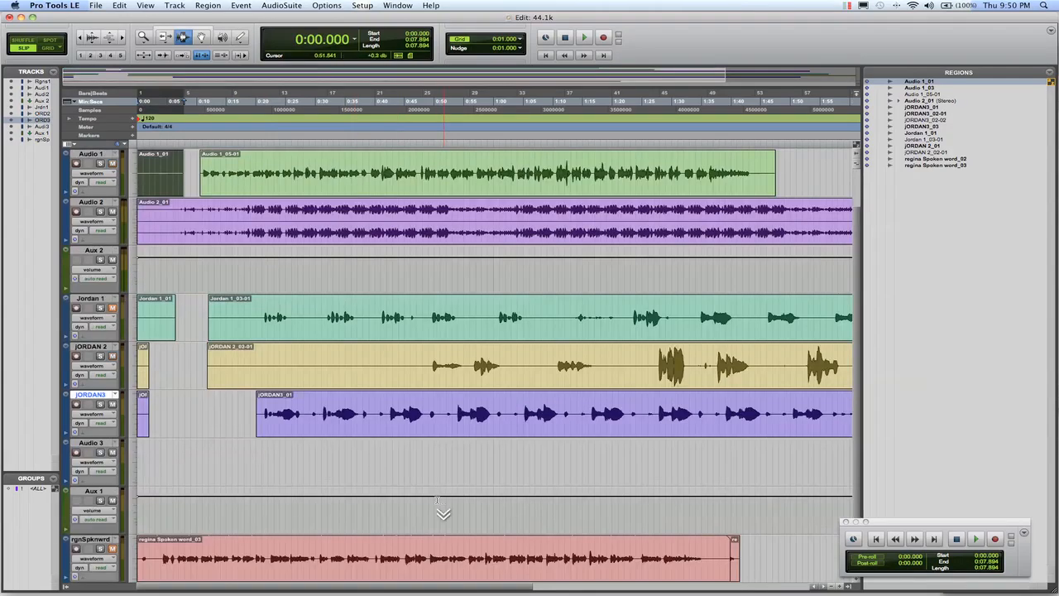
pyautogui.scroll(1, 561, 409)
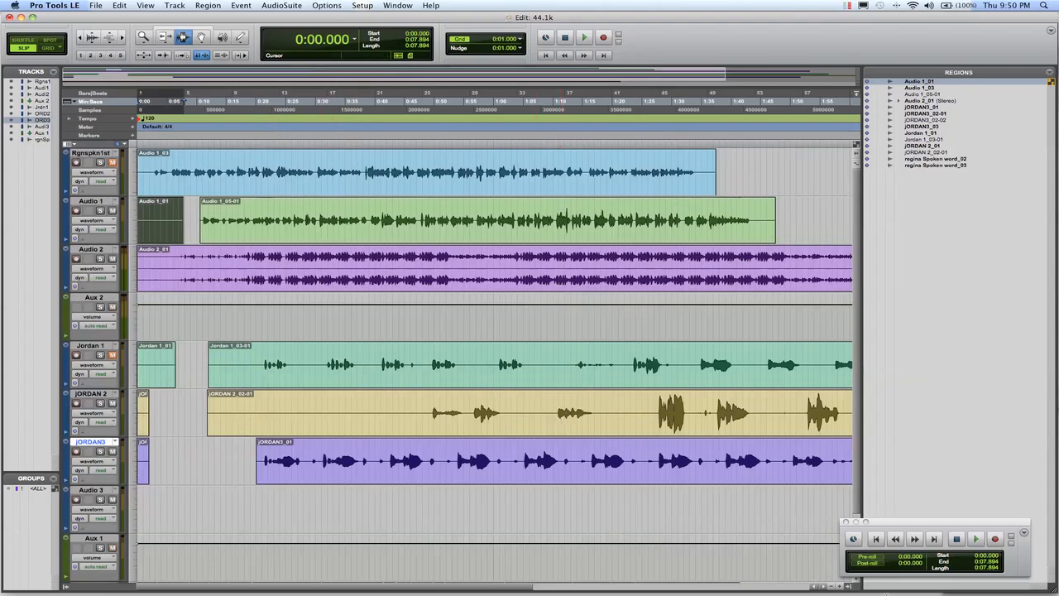
# Save the session under a new name in the 44.1k folder, adding the person's name and "session" after 44.1k.
pyautogui.click(833, 587)
pyautogui.click(833, 588)
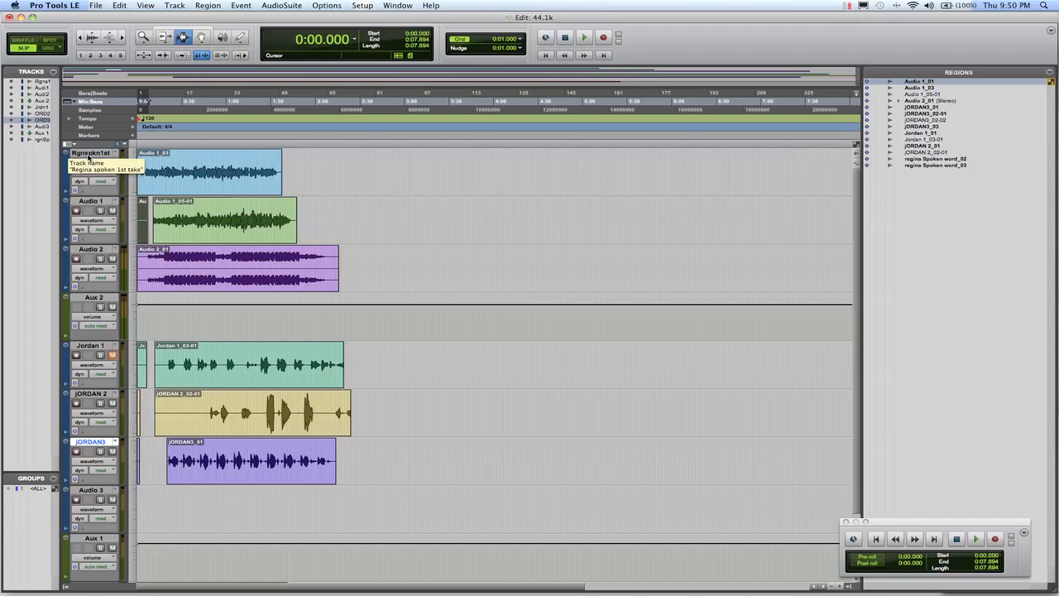
pyautogui.click(96, 6)
pyautogui.click(116, 70)
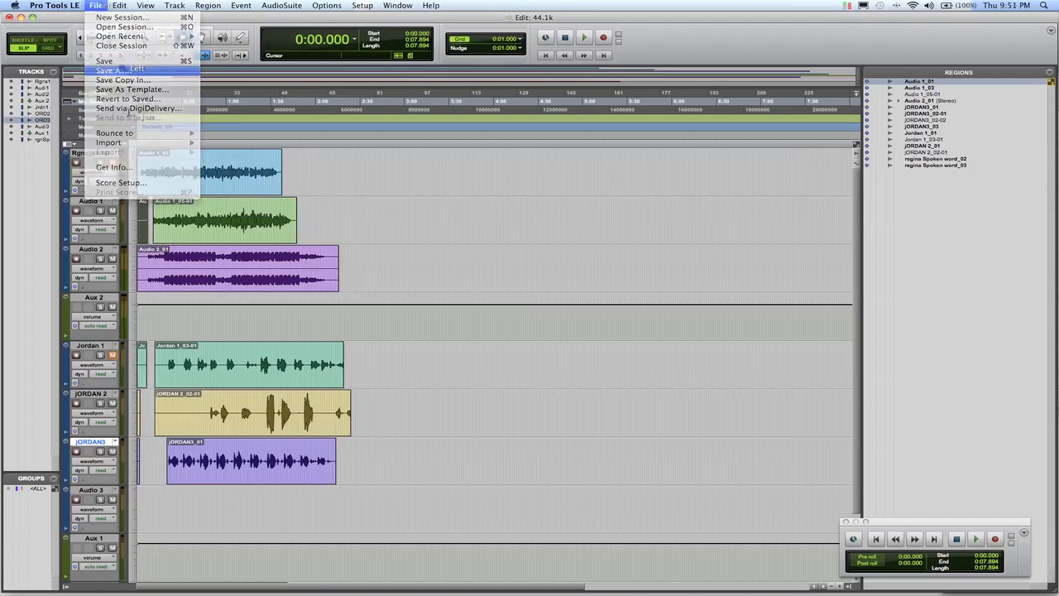
pyautogui.click(505, 174)
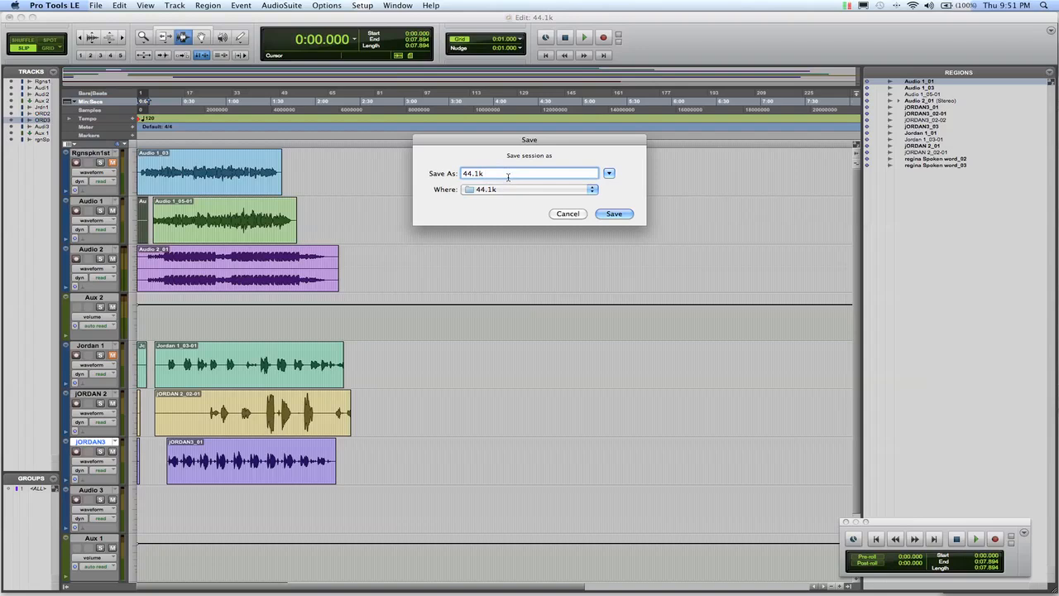
pyautogui.write("faia's session")
pyautogui.press('Return')
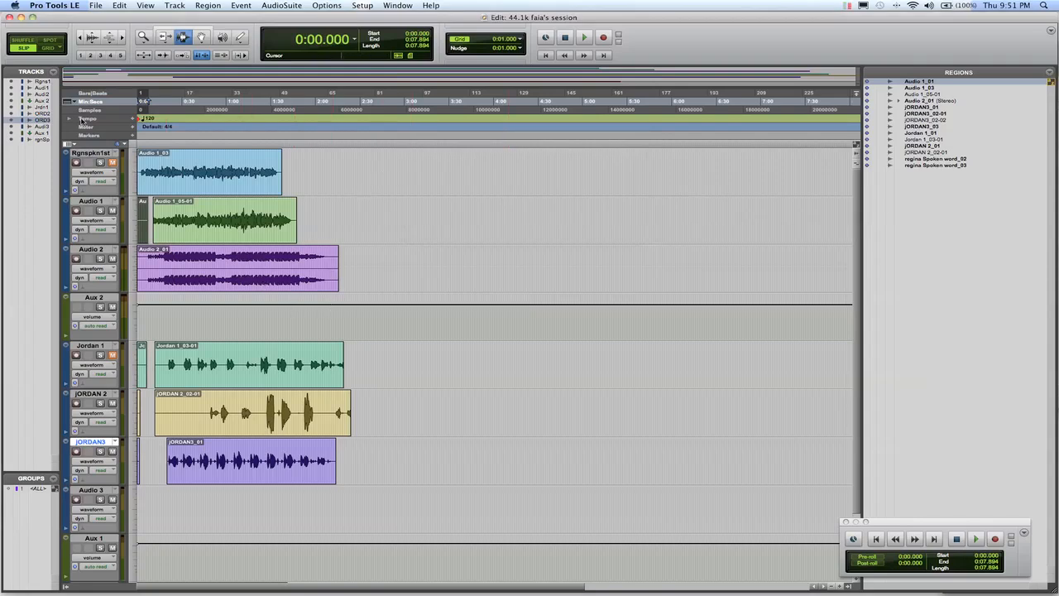
# Delete the spoken-word first-take track above Audio 1 and the Aux 2 track.
pyautogui.click(87, 154)
pyautogui.rightClick(87, 154)
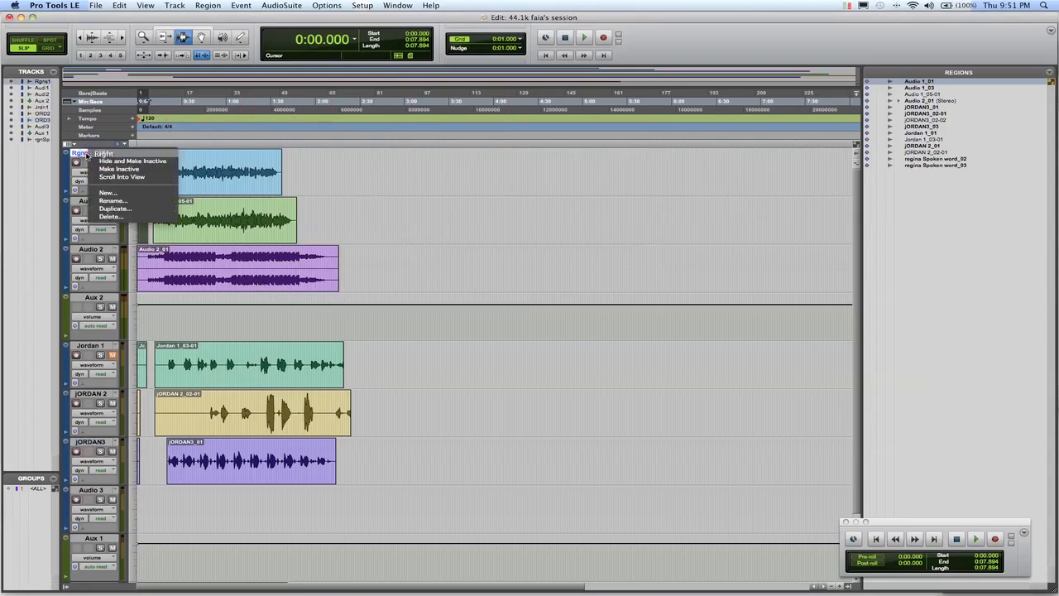
pyautogui.click(124, 216)
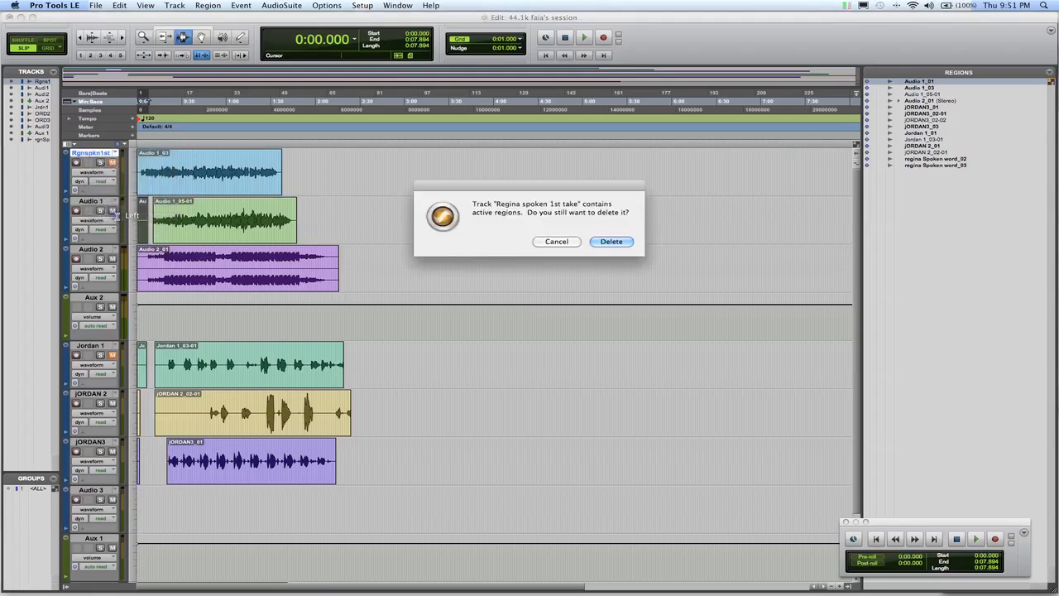
pyautogui.click(612, 240)
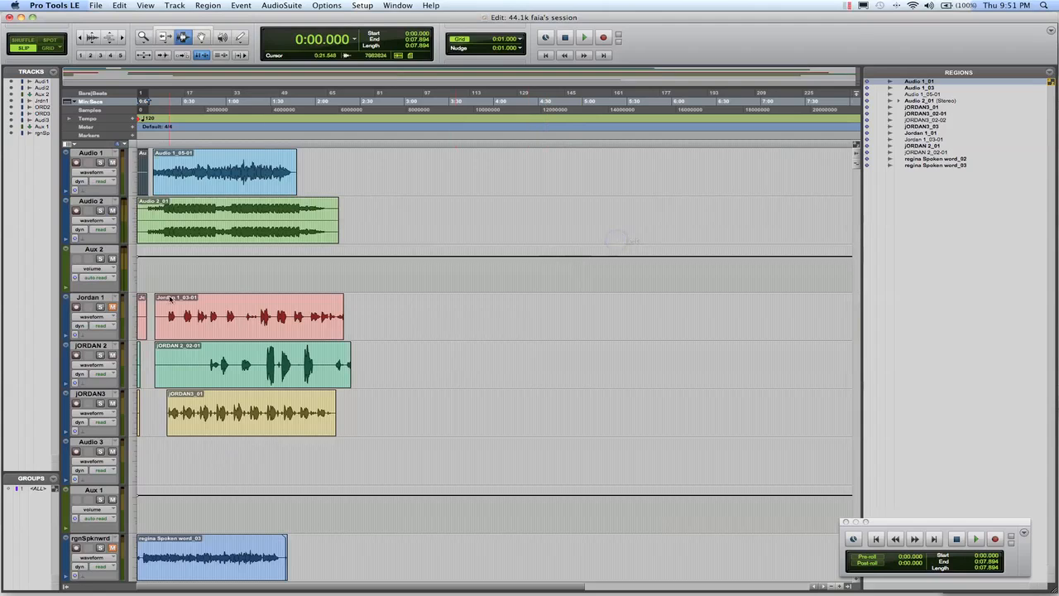
pyautogui.rightClick(89, 250)
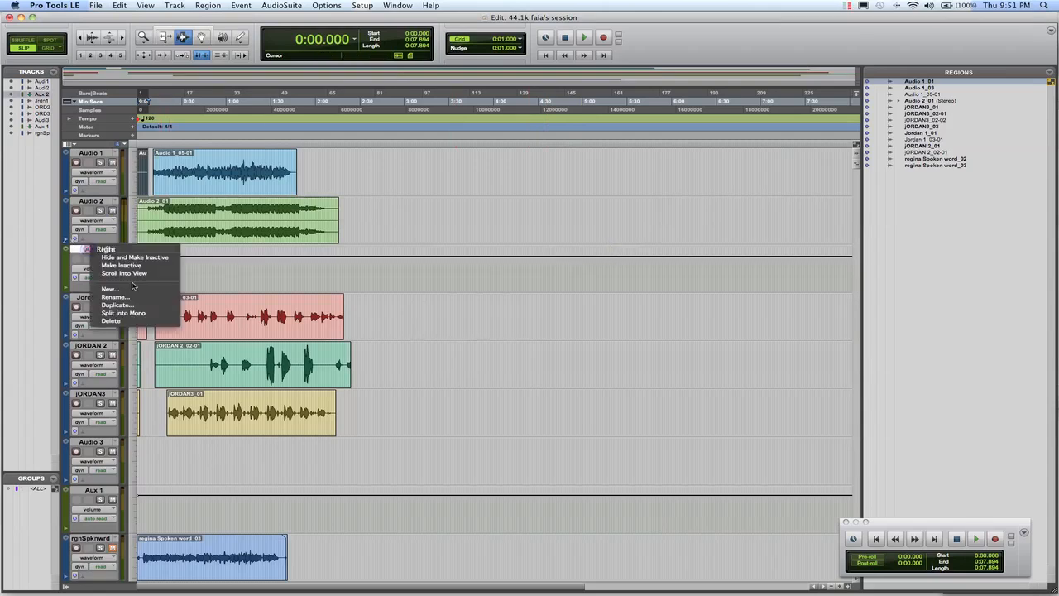
pyautogui.click(128, 323)
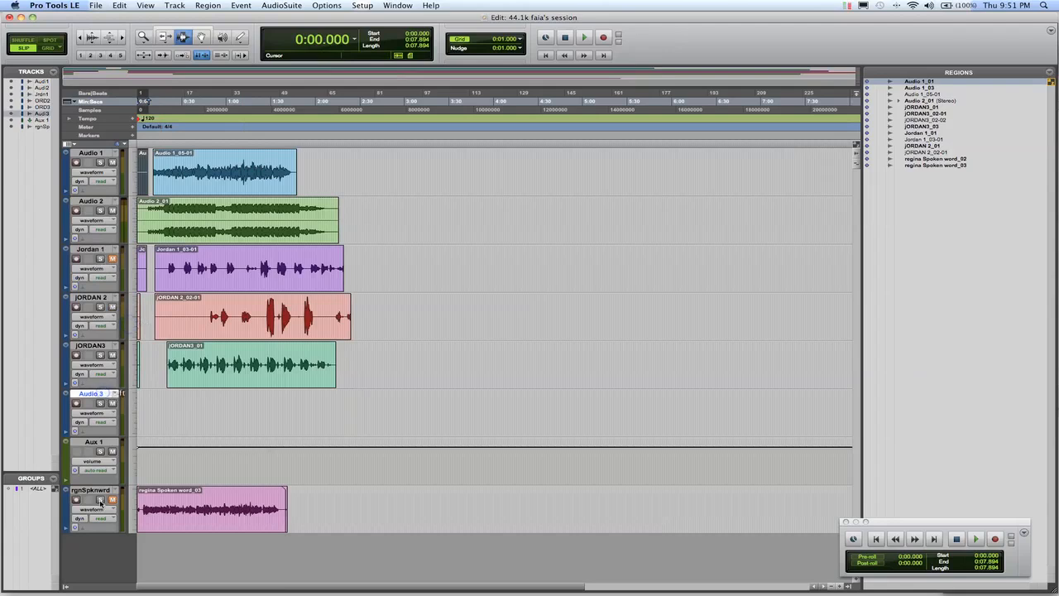
# Delete the remaining spoken-word track along with the Aux 1 and Audio 3 tracks.
pyautogui.click(97, 491)
pyautogui.rightClick(97, 494)
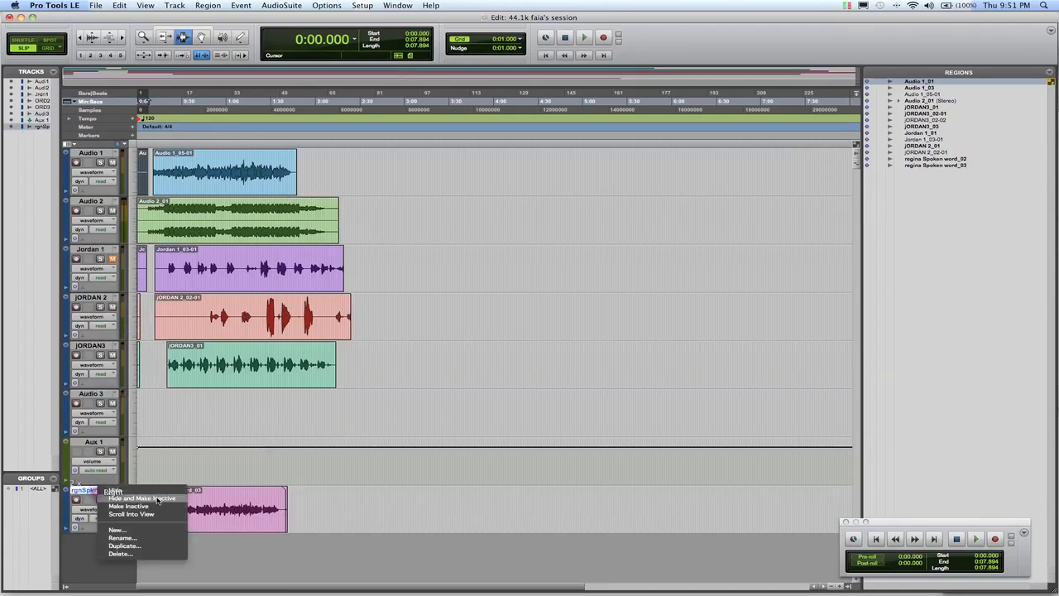
pyautogui.click(155, 552)
pyautogui.click(610, 242)
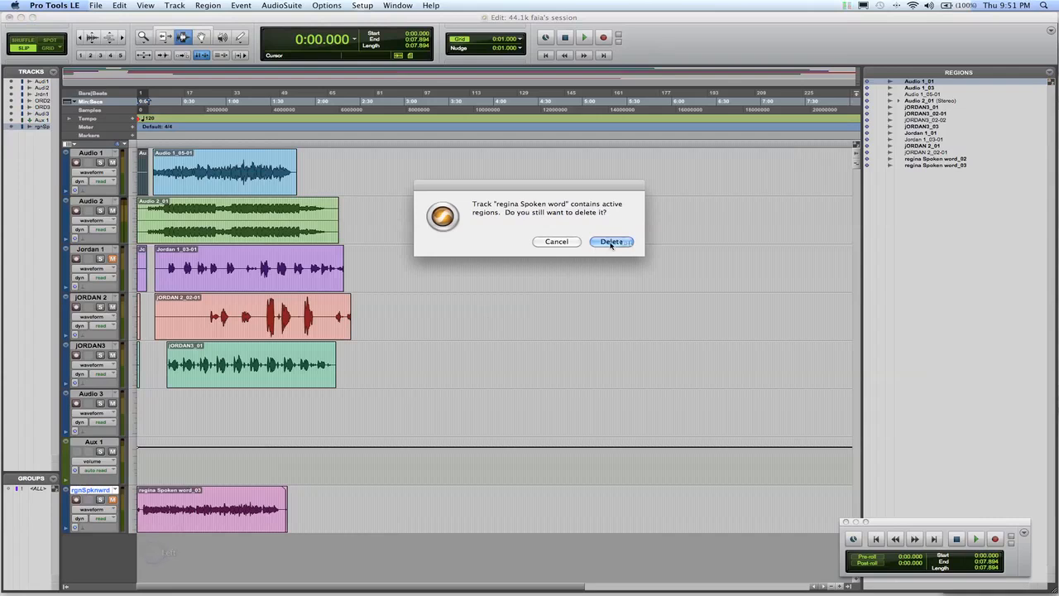
pyautogui.rightClick(89, 442)
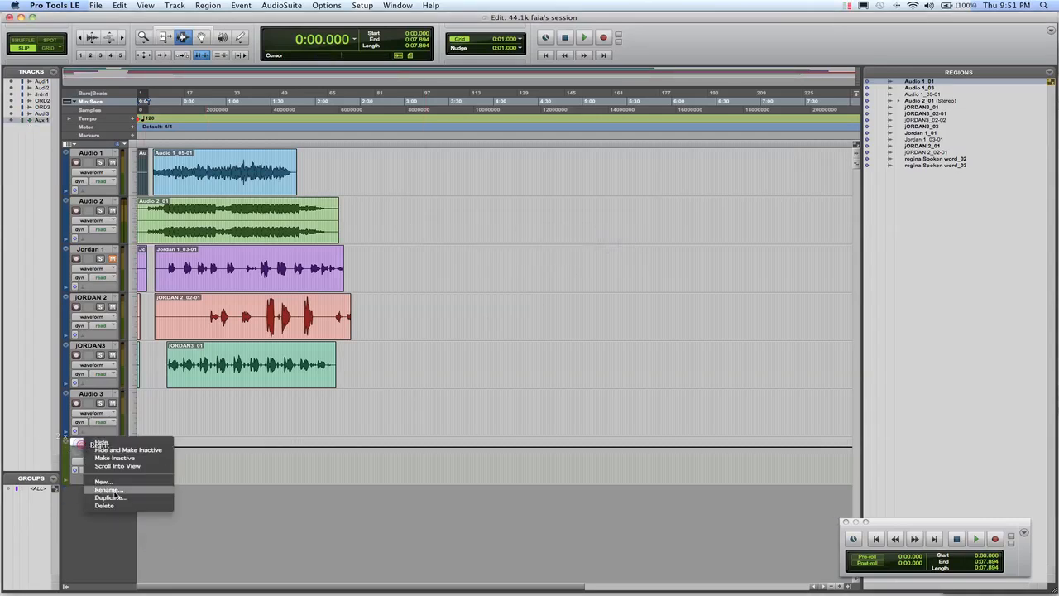
pyautogui.click(110, 506)
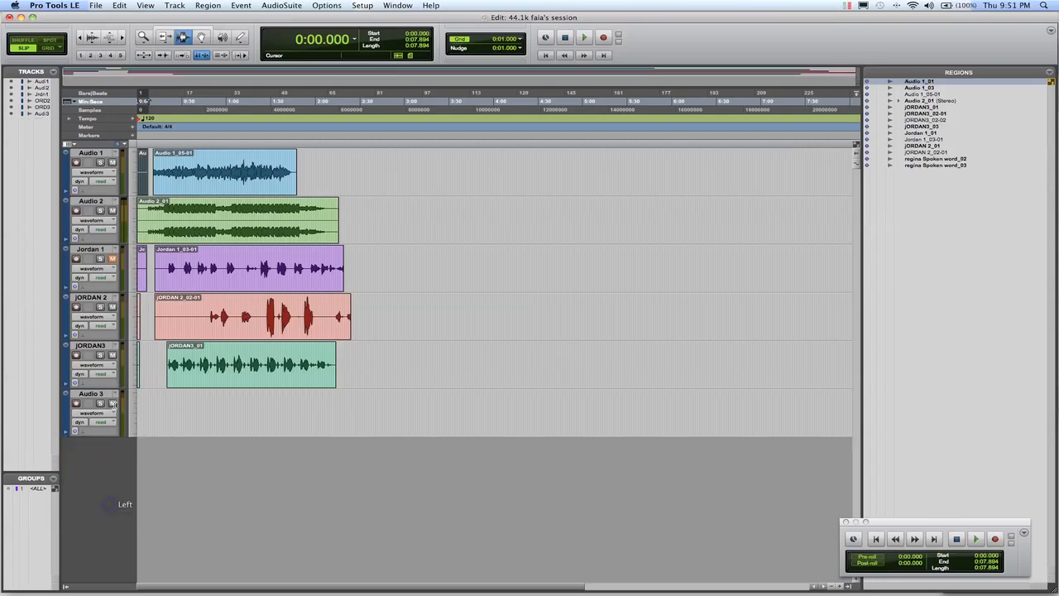
pyautogui.rightClick(102, 397)
pyautogui.click(129, 457)
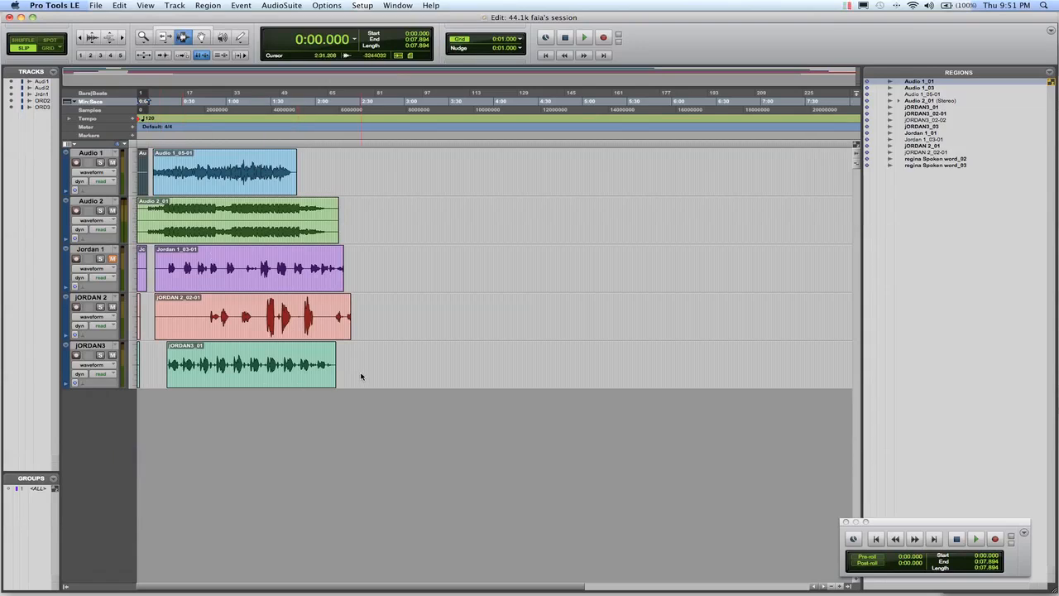
# Consolidate all five remaining tracks into continuous regions from 0:00 to the end of the longest region, about 2:24.
pyautogui.moveTo(349, 380); pyautogui.dragTo(121, 153)
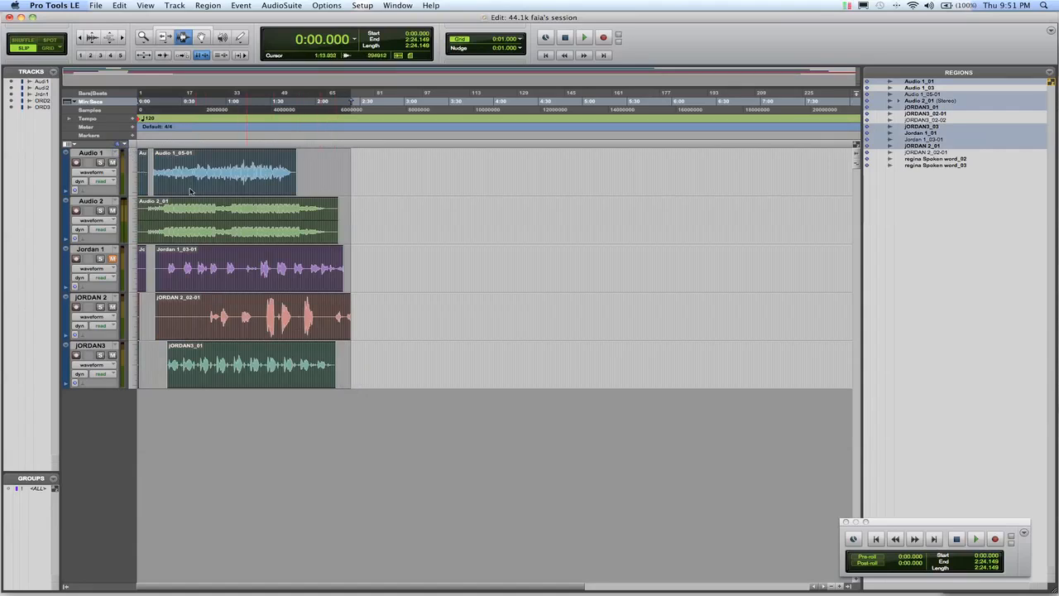
pyautogui.click(119, 6)
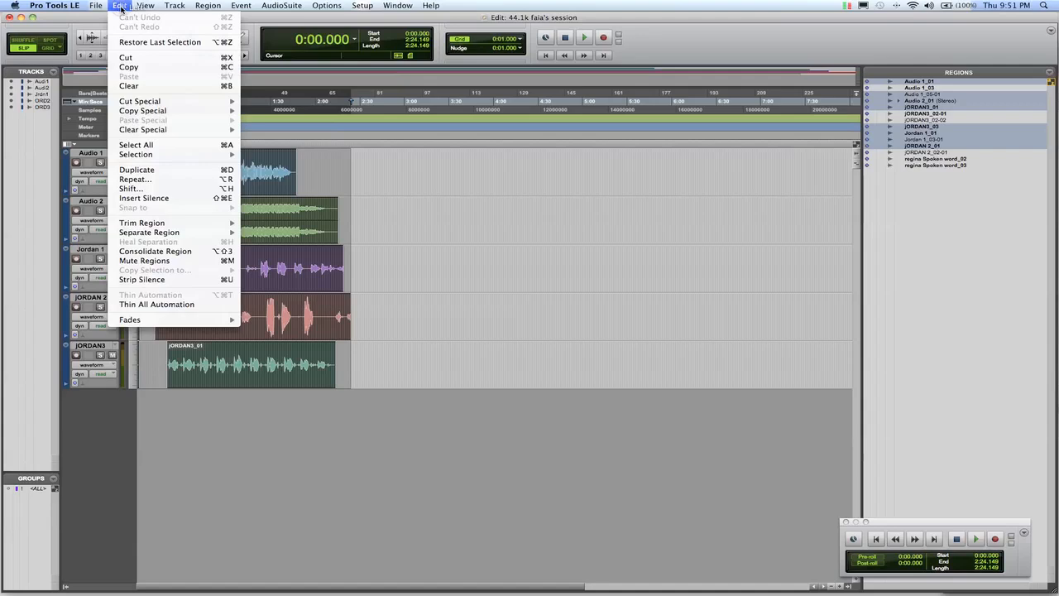
pyautogui.click(166, 251)
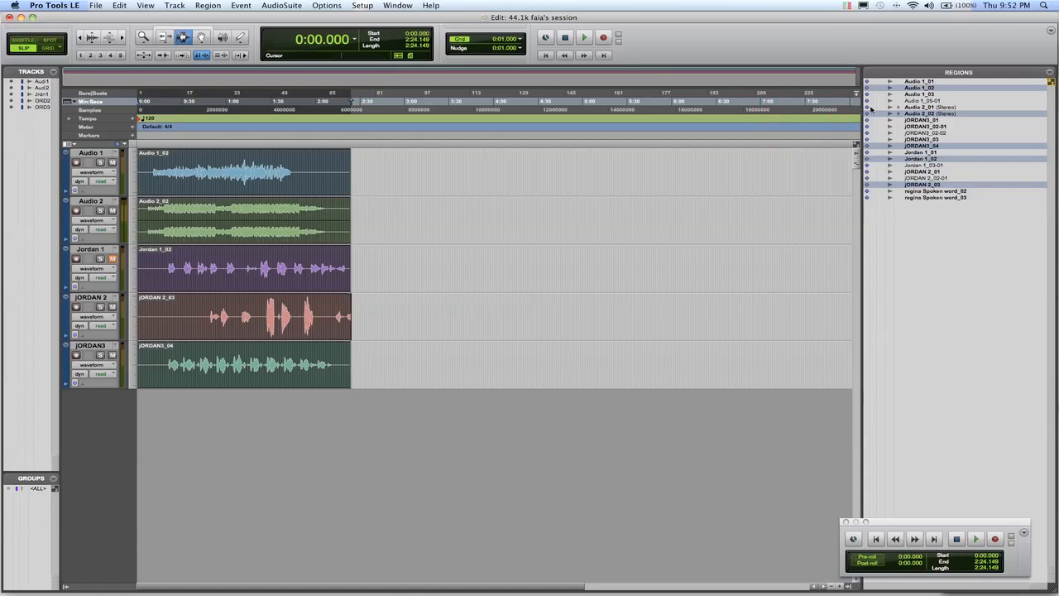
# Start exporting the five selected consolidated regions as files, with a new folder "44.1k 120BPM" on the 120GB USB drive as destination.
pyautogui.rightClick(938, 188)
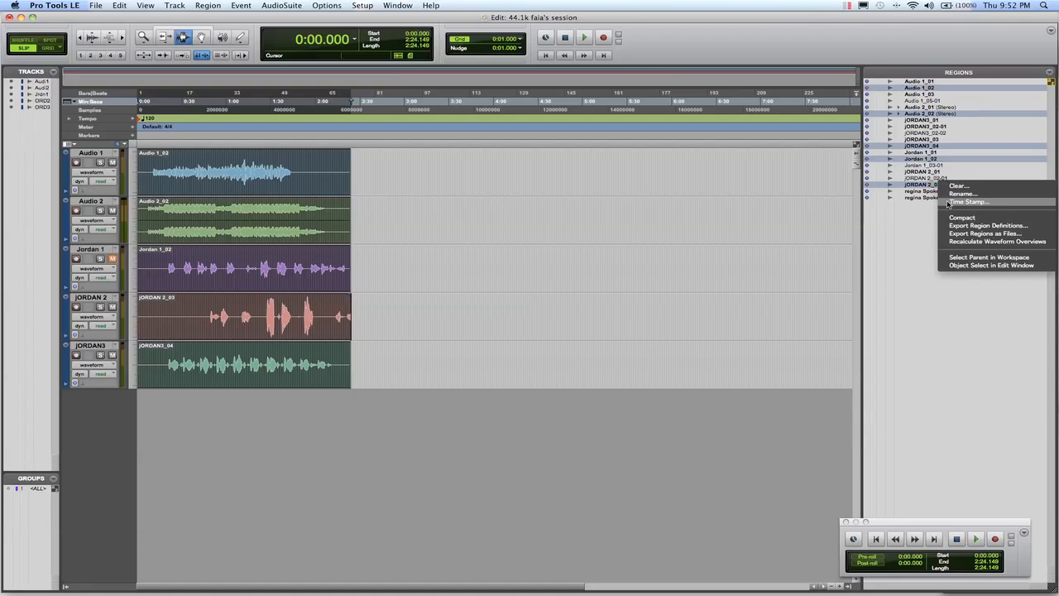
pyautogui.click(959, 234)
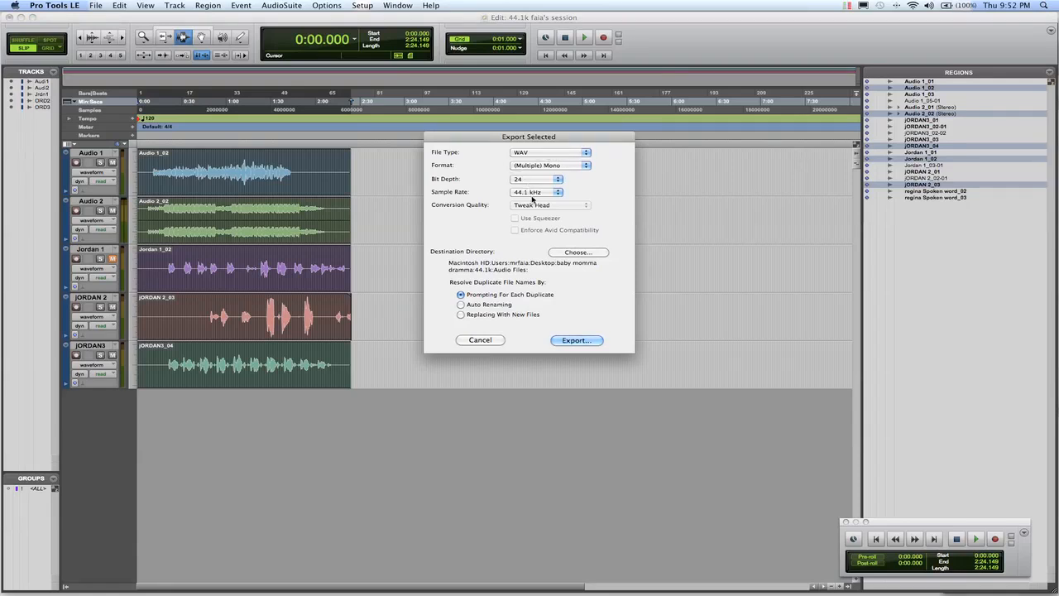
pyautogui.click(571, 252)
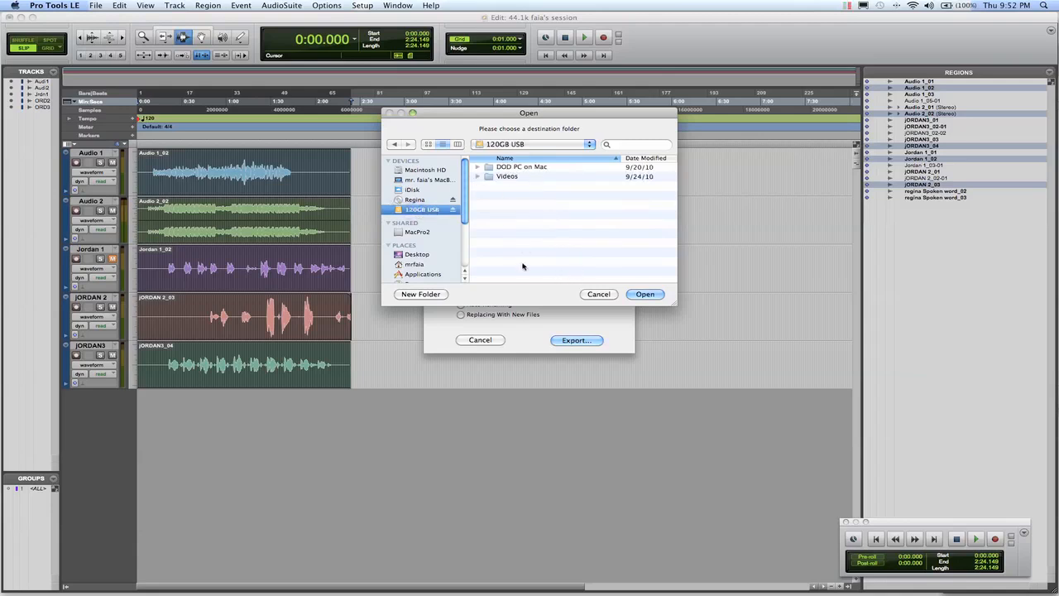
pyautogui.click(418, 295)
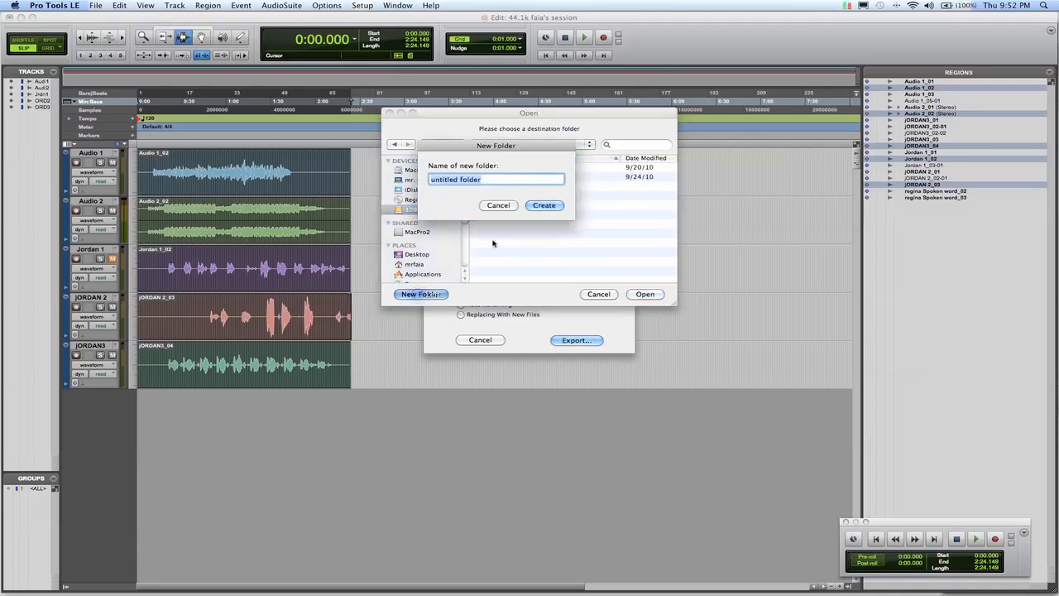
pyautogui.write('4.1k')
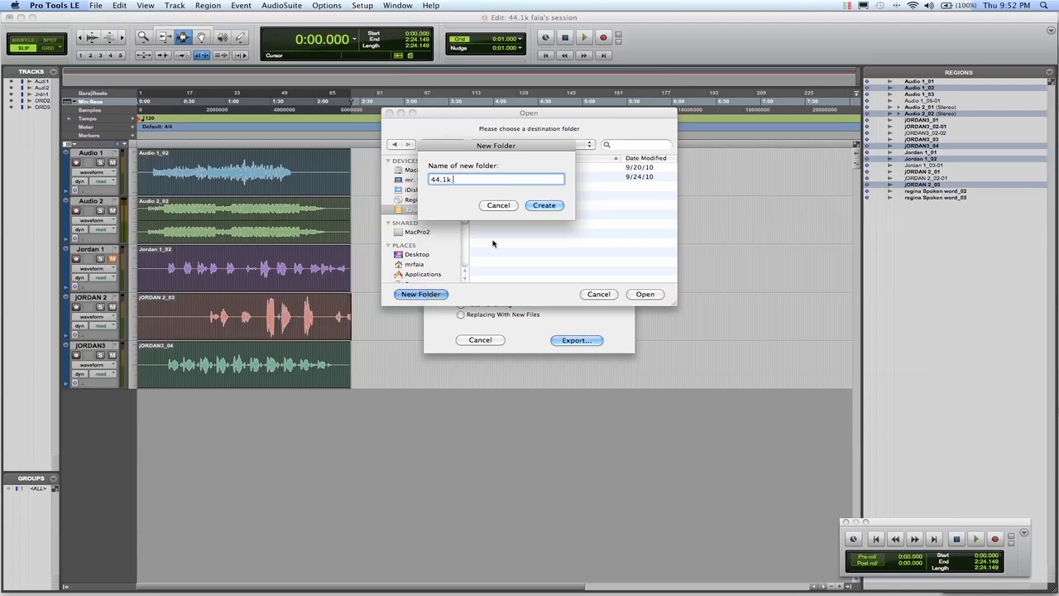
pyautogui.write(' 120BPM')
pyautogui.click(542, 205)
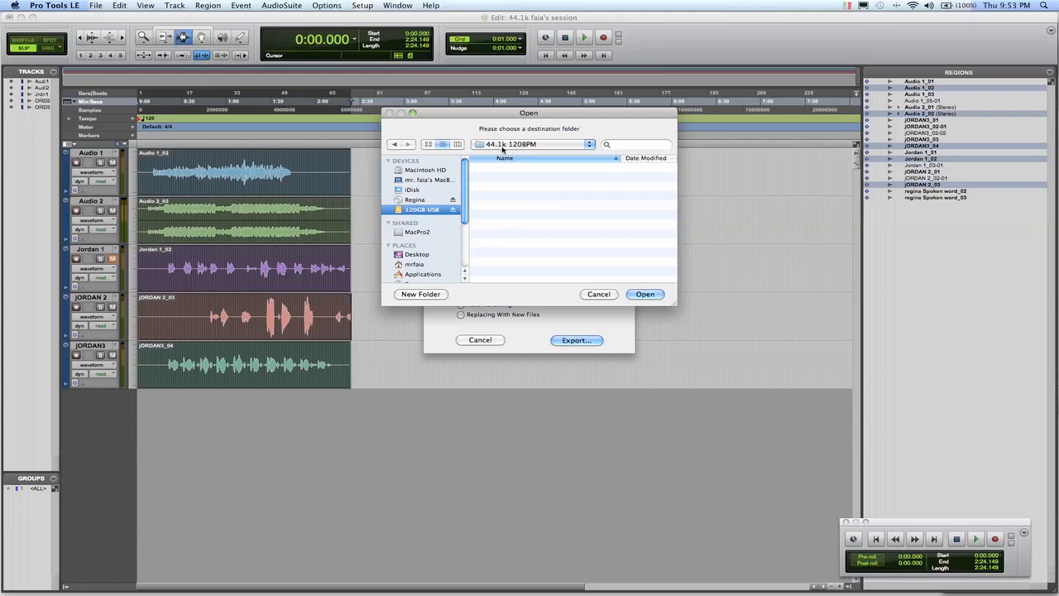
pyautogui.click(644, 295)
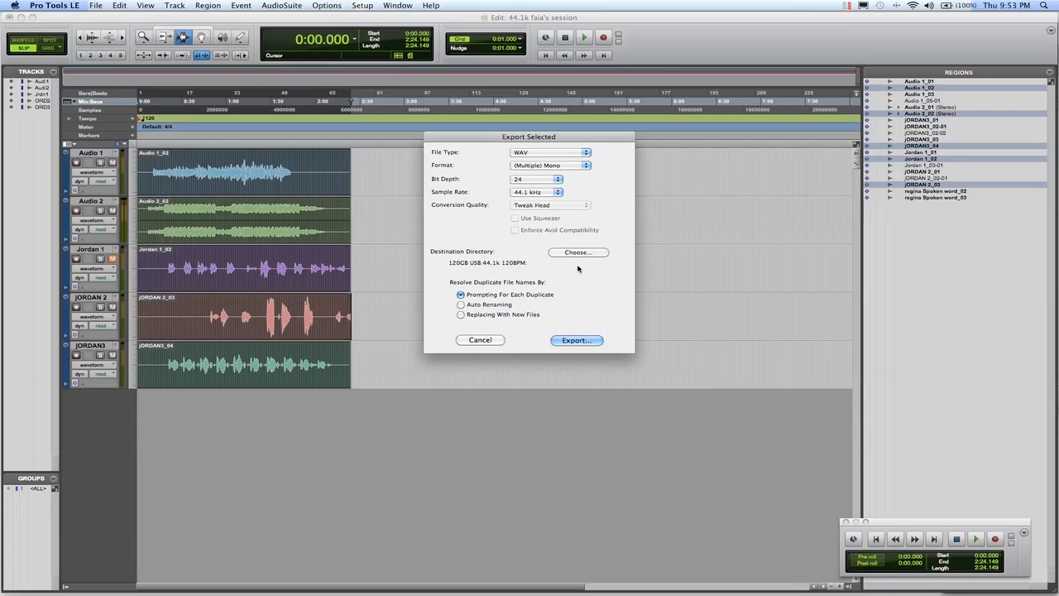
# Set the export format to Stereo and export the regions as 24-bit, 44.1 kHz WAV files.
pyautogui.click(537, 168)
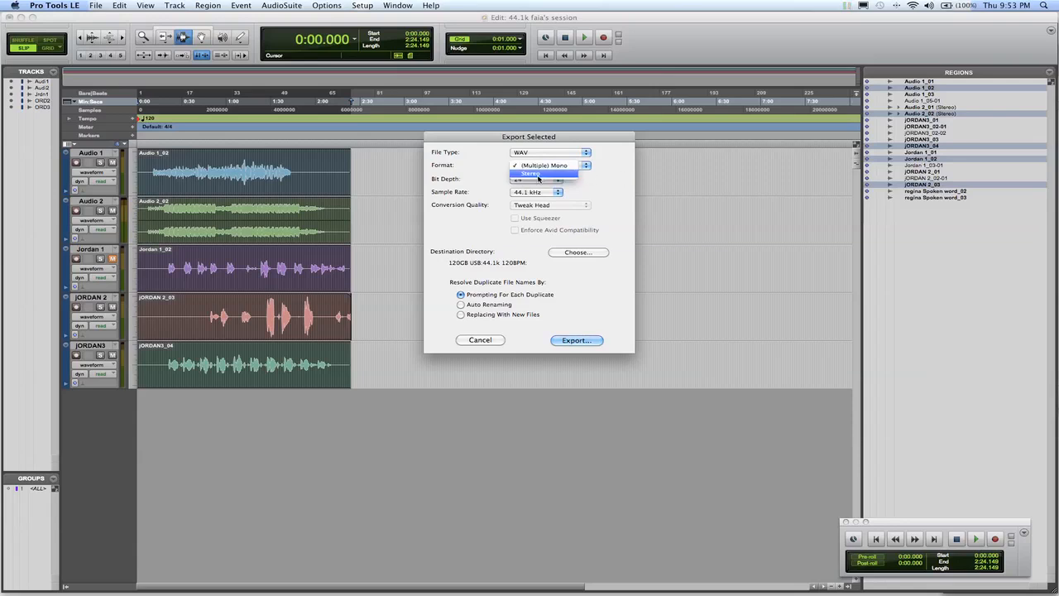
pyautogui.click(538, 176)
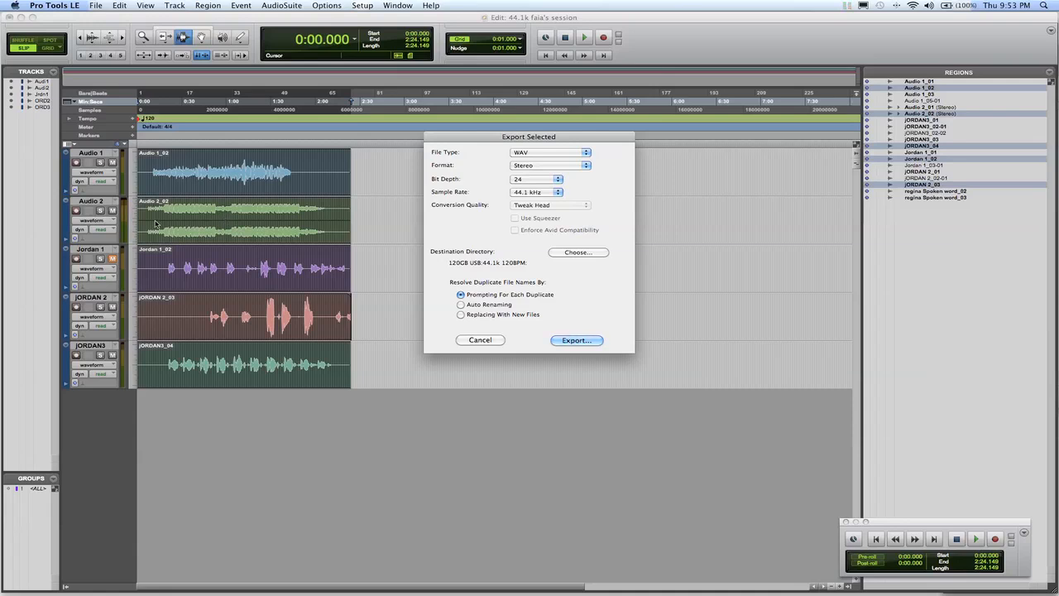
pyautogui.click(587, 339)
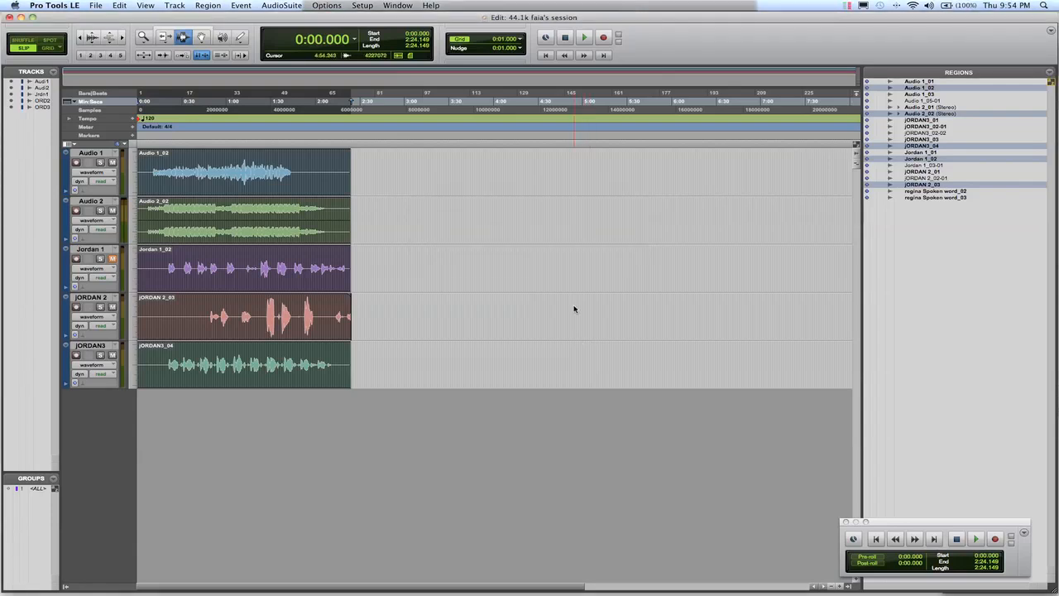
# Switch to a new Finder window and open the 44.1k 120BPM folder on the 120GB USB drive.
pyautogui.moveTo(443, 591)
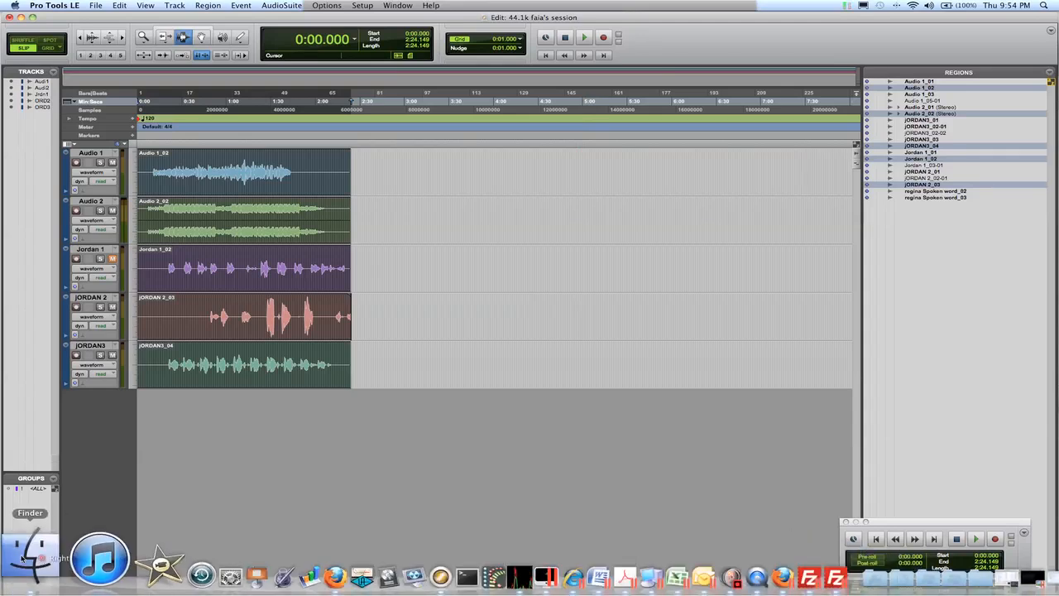
pyautogui.rightClick(41, 542)
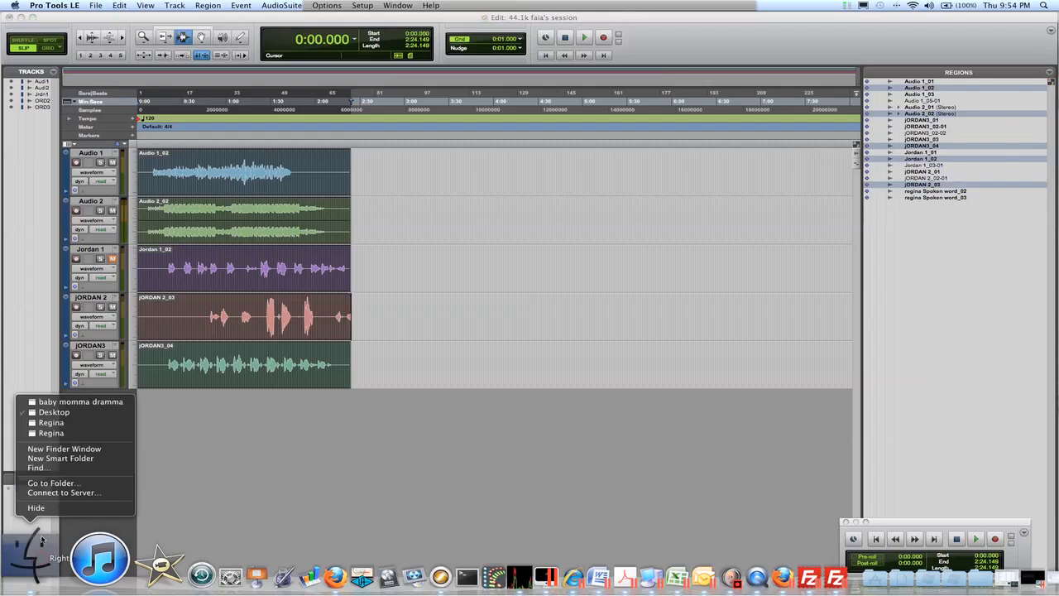
pyautogui.click(54, 450)
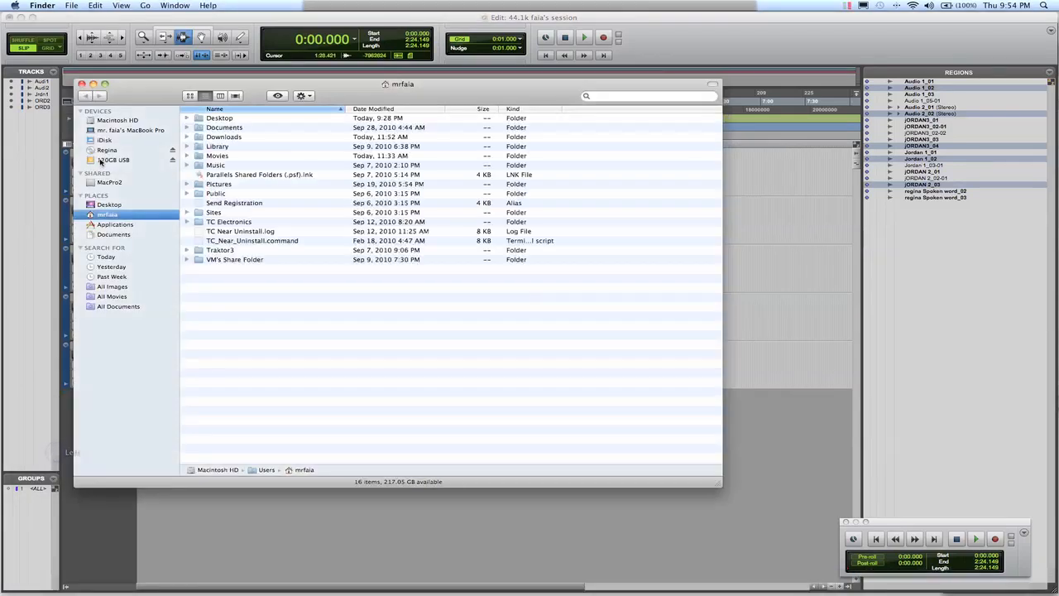
pyautogui.click(98, 160)
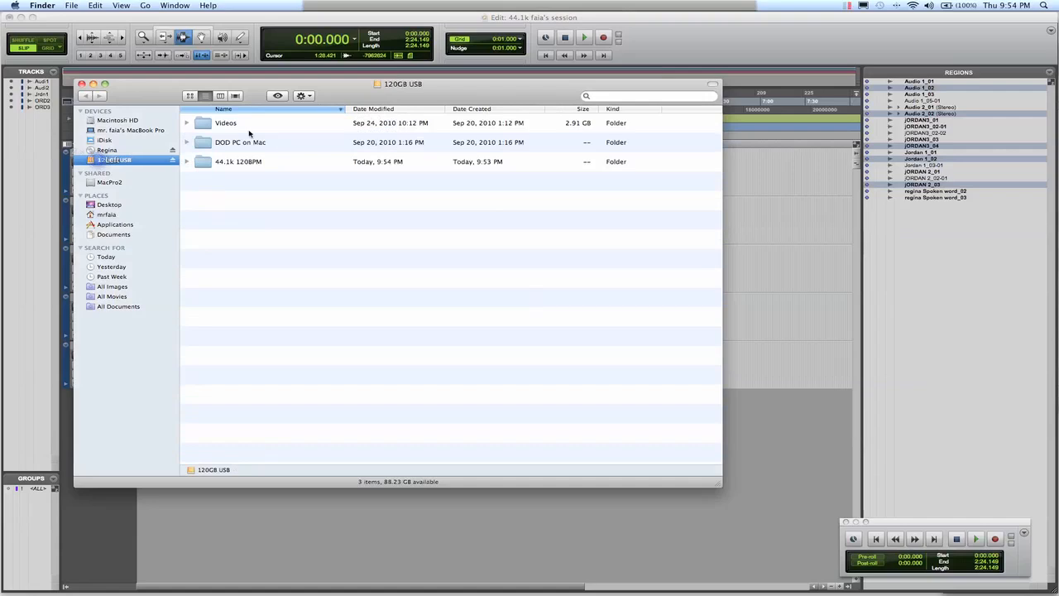
pyautogui.doubleClick(223, 164)
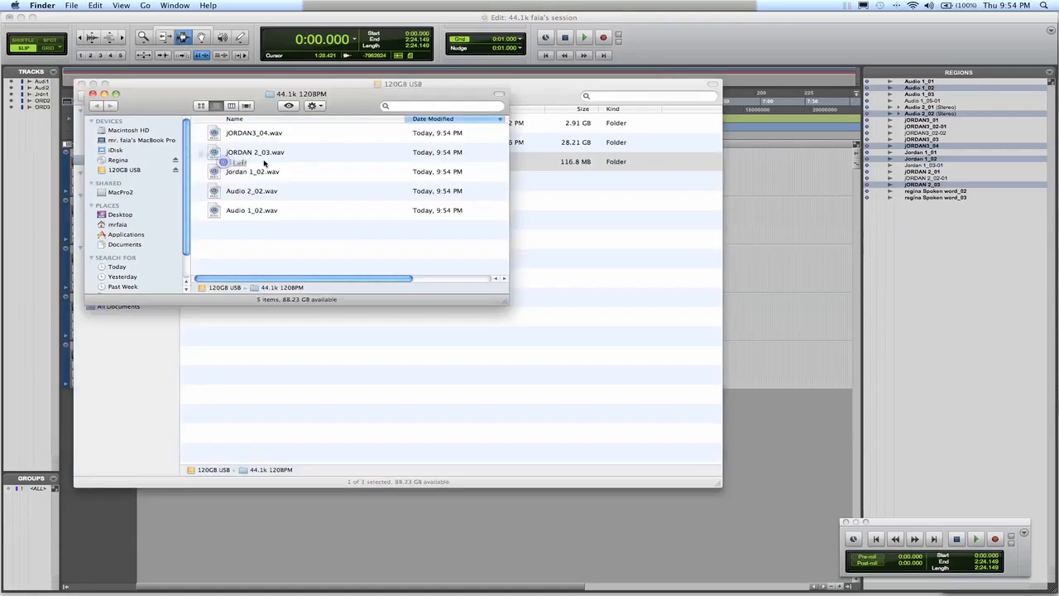
# Compare the file sizes of the exported stereo and mono WAV files, and return to the Pro Tools session.
pyautogui.moveTo(382, 278); pyautogui.dragTo(423, 279)
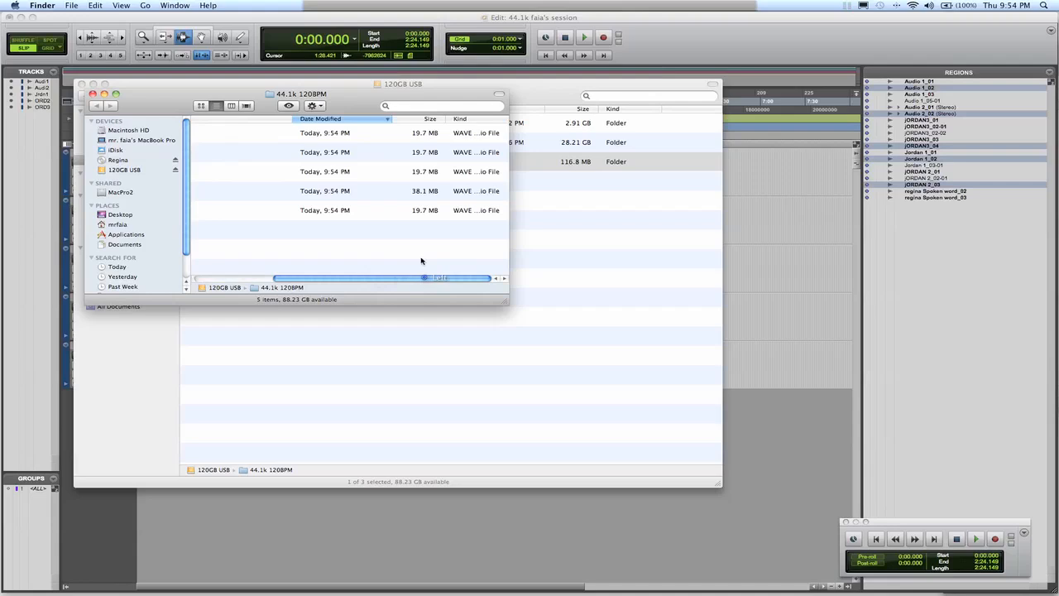
pyautogui.click(432, 193)
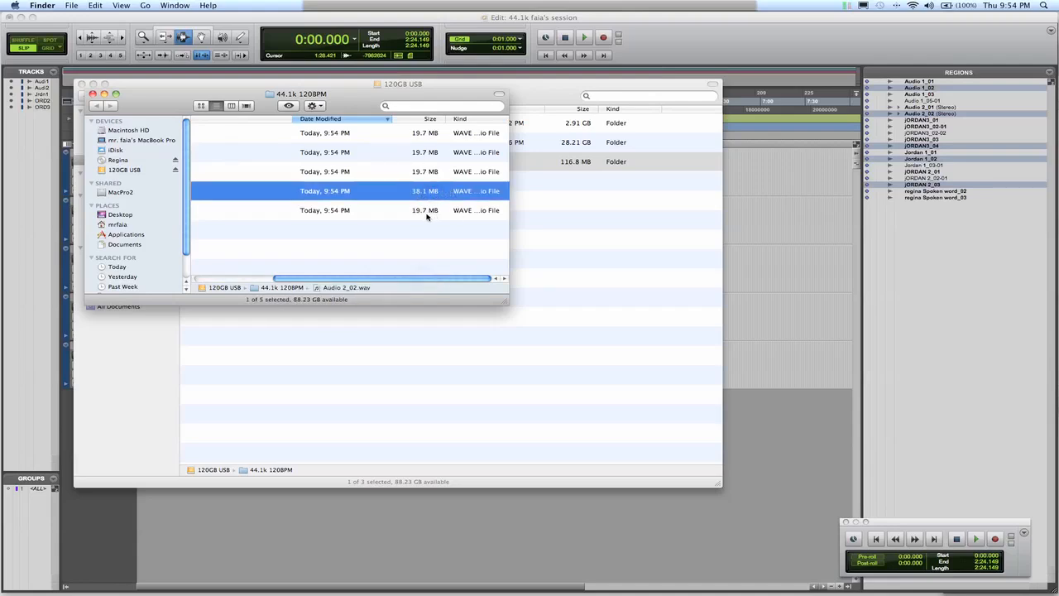
pyautogui.click(428, 211)
pyautogui.click(426, 174)
pyautogui.click(424, 154)
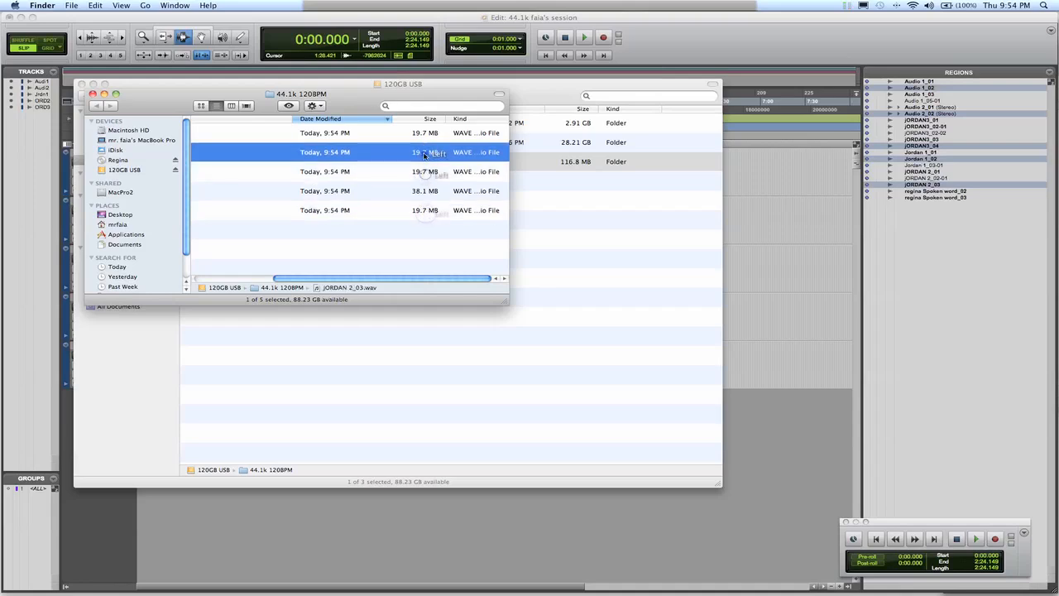
pyautogui.click(424, 139)
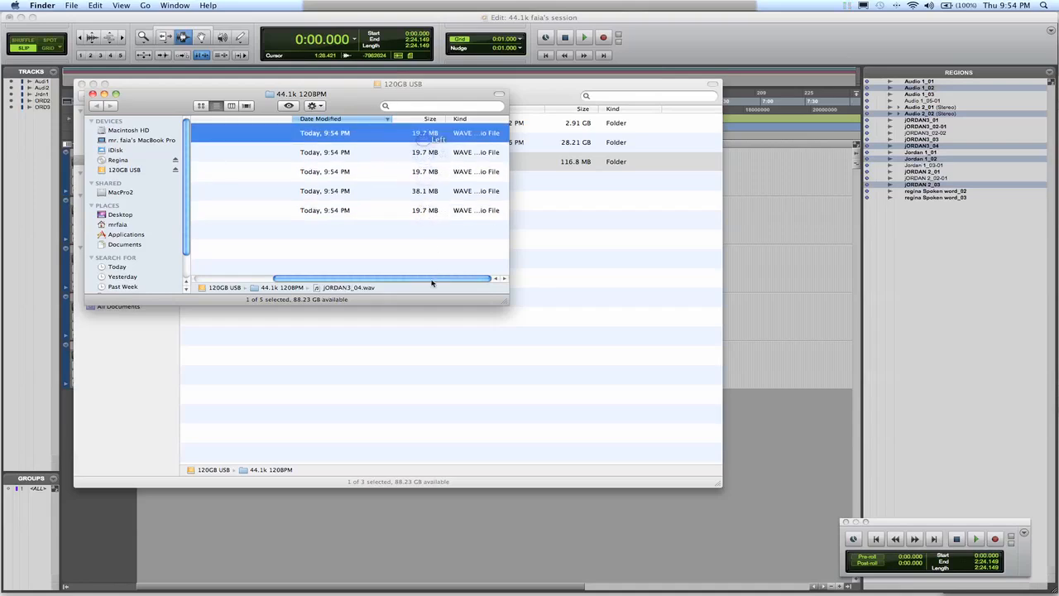
pyautogui.moveTo(431, 281); pyautogui.dragTo(523, 276)
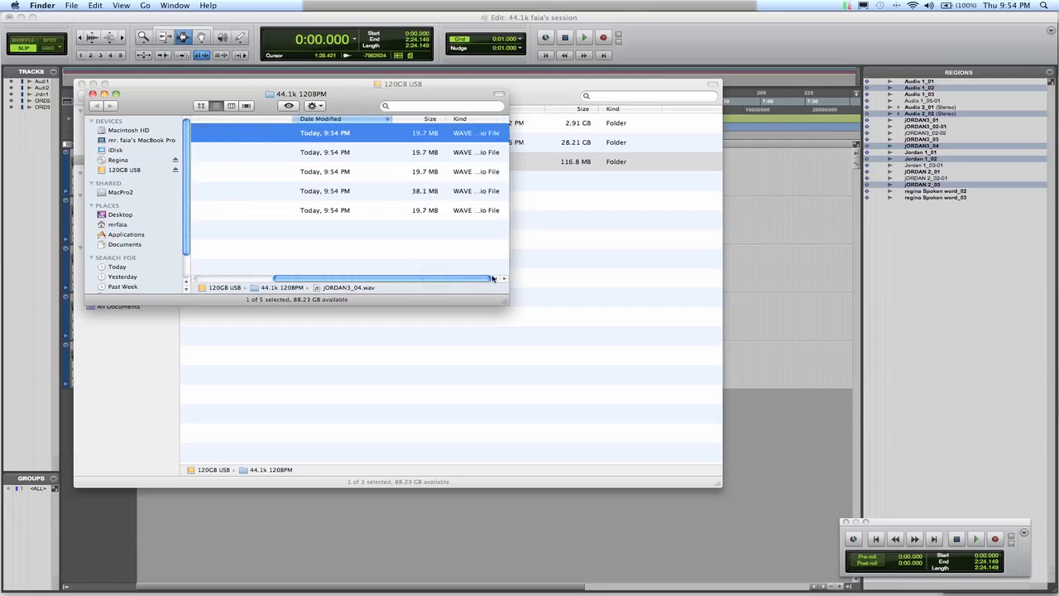
pyautogui.click(426, 195)
pyautogui.moveTo(433, 278); pyautogui.dragTo(343, 285)
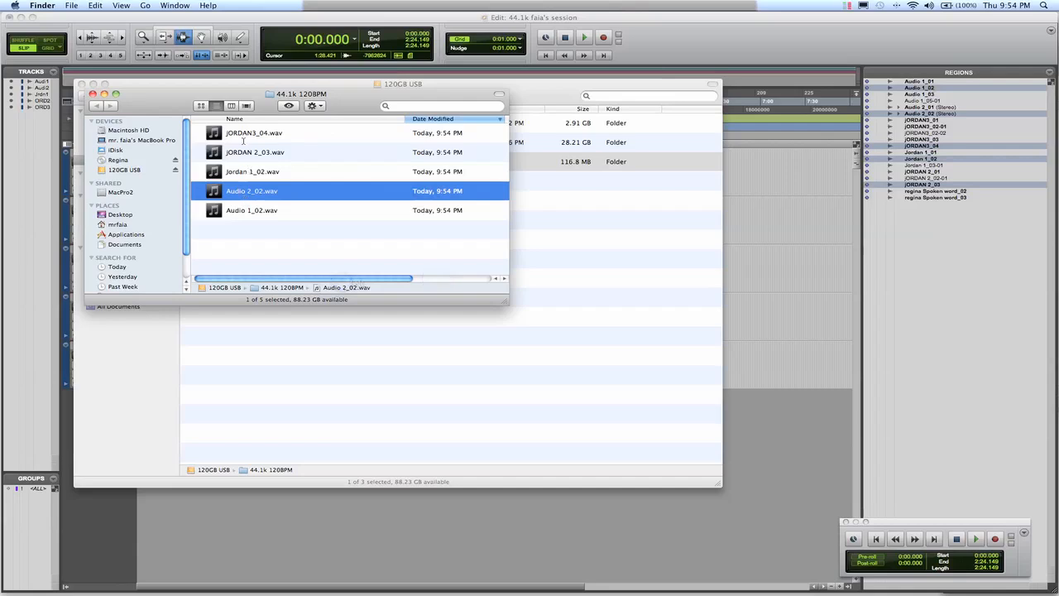
pyautogui.click(745, 444)
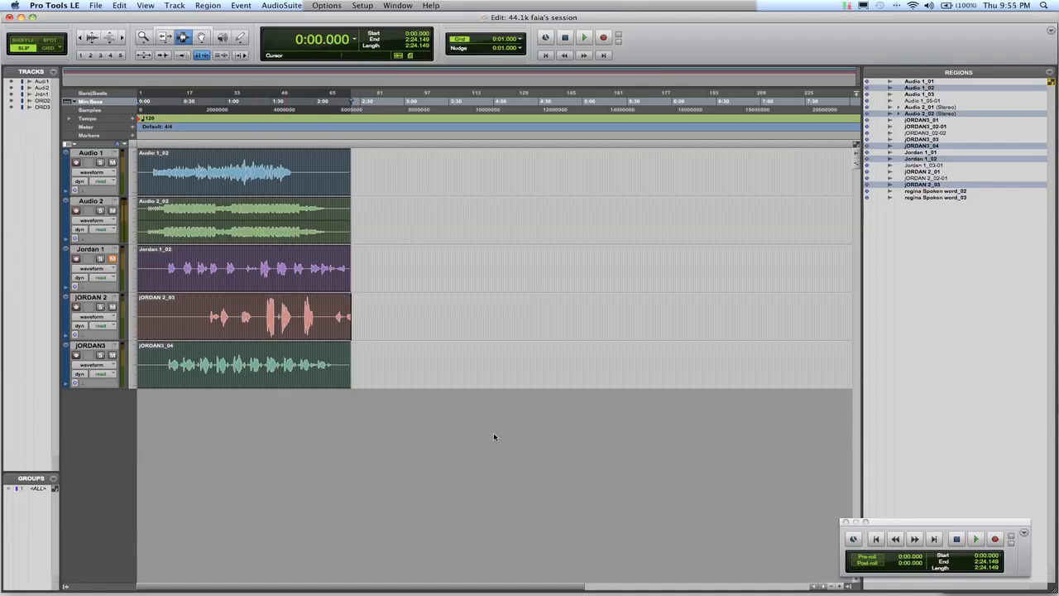
# Switch back to Finder and compress the 44.1k 120BPM folder on the 120GB USB drive into a zip archive.
pyautogui.moveTo(532, 579)
pyautogui.moveTo(1028, 579)
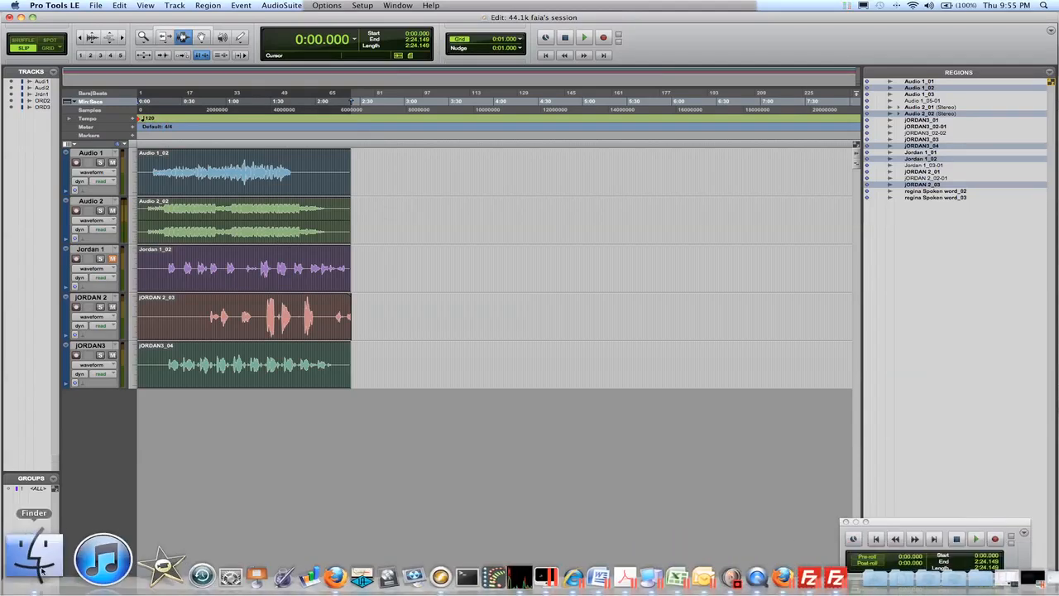
pyautogui.rightClick(40, 570)
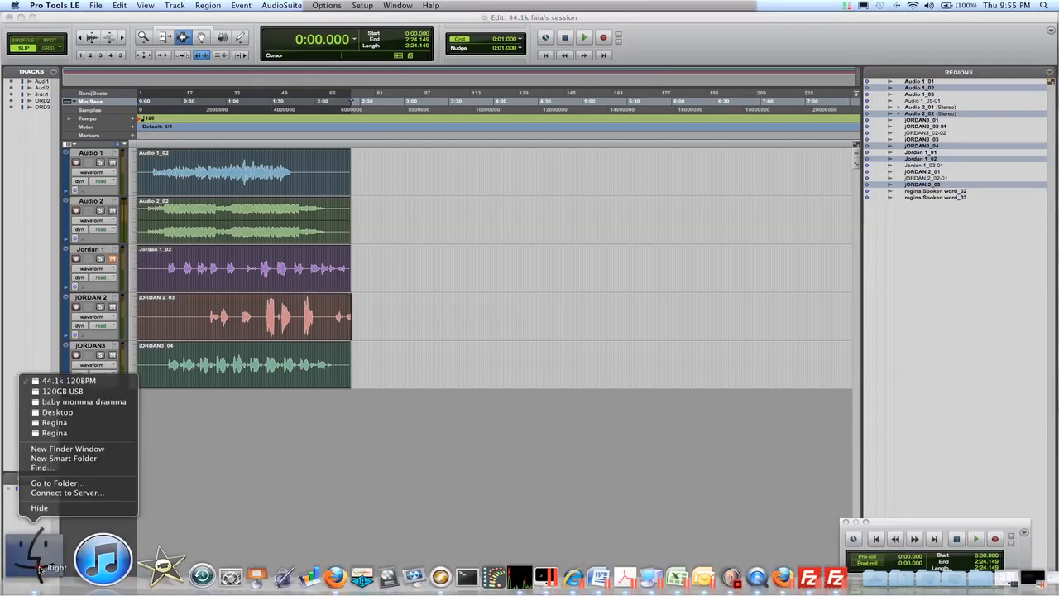
pyautogui.click(63, 381)
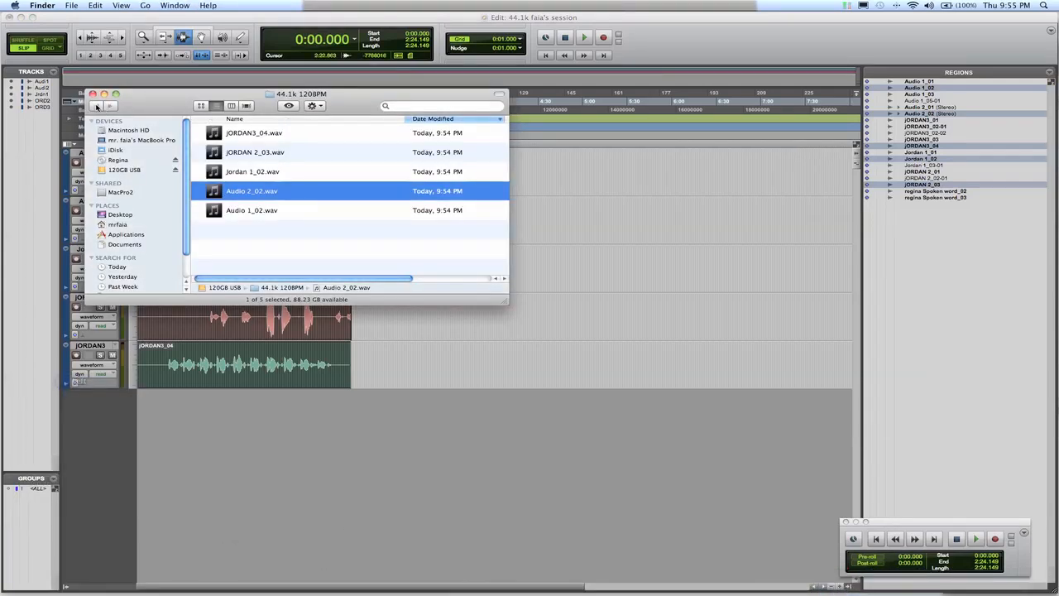
pyautogui.click(122, 169)
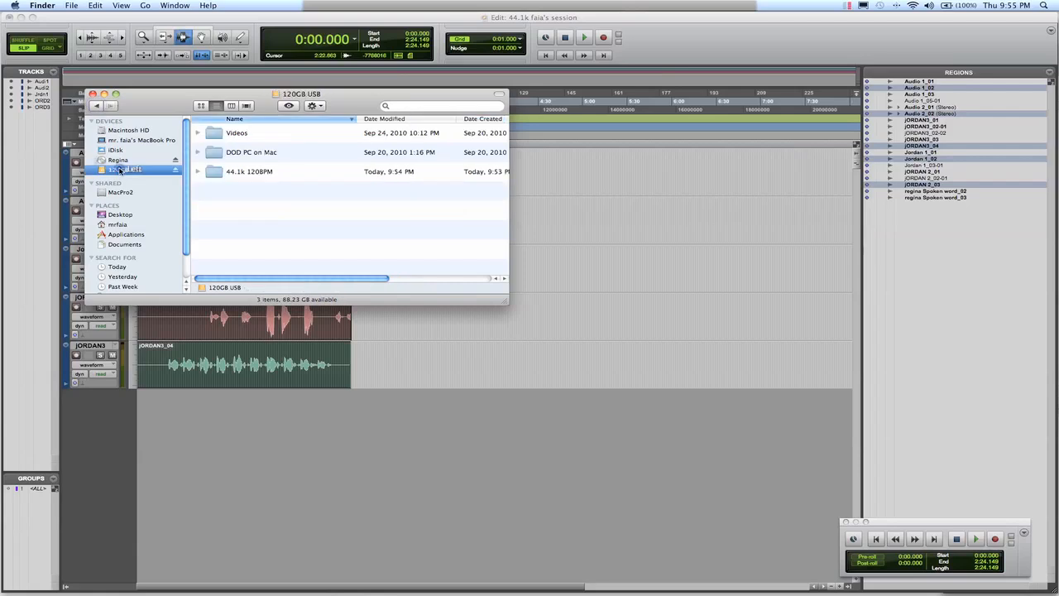
pyautogui.rightClick(237, 171)
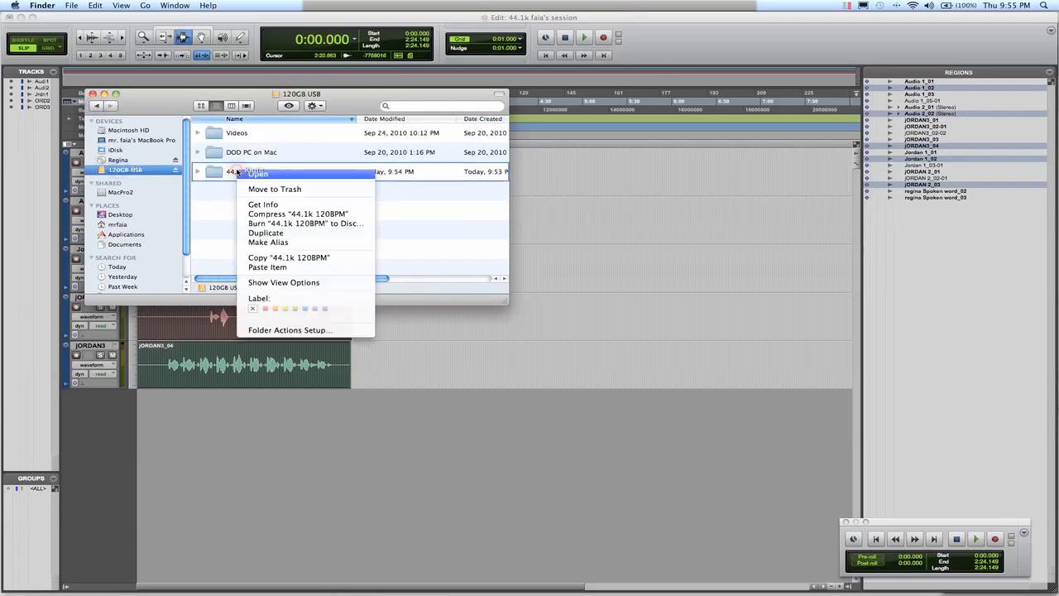
pyautogui.click(288, 214)
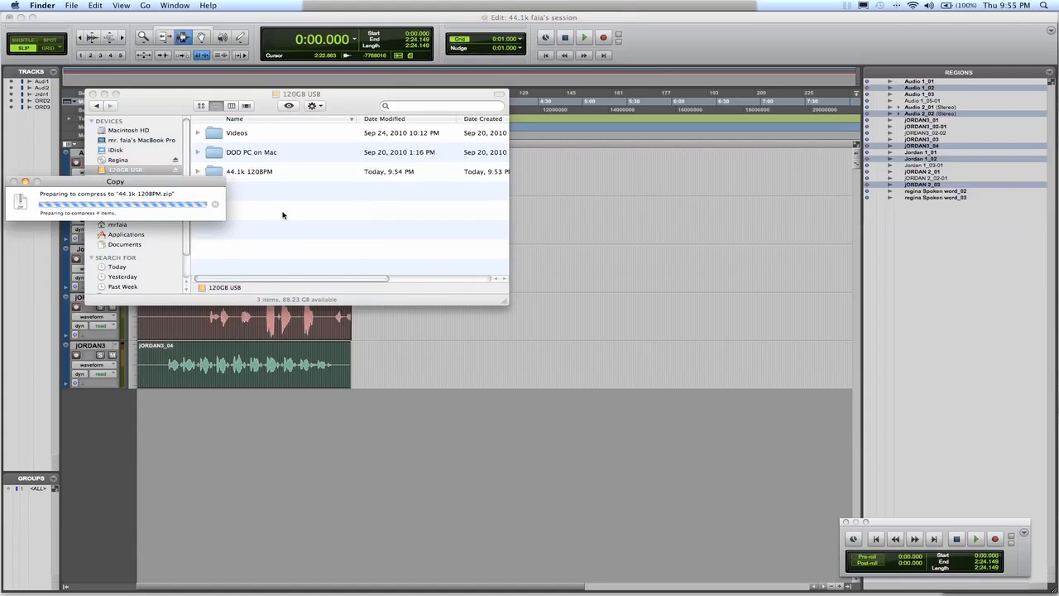
# Launch FileZilla from the Applications folder and approve opening the downloaded application.
pyautogui.moveTo(579, 571)
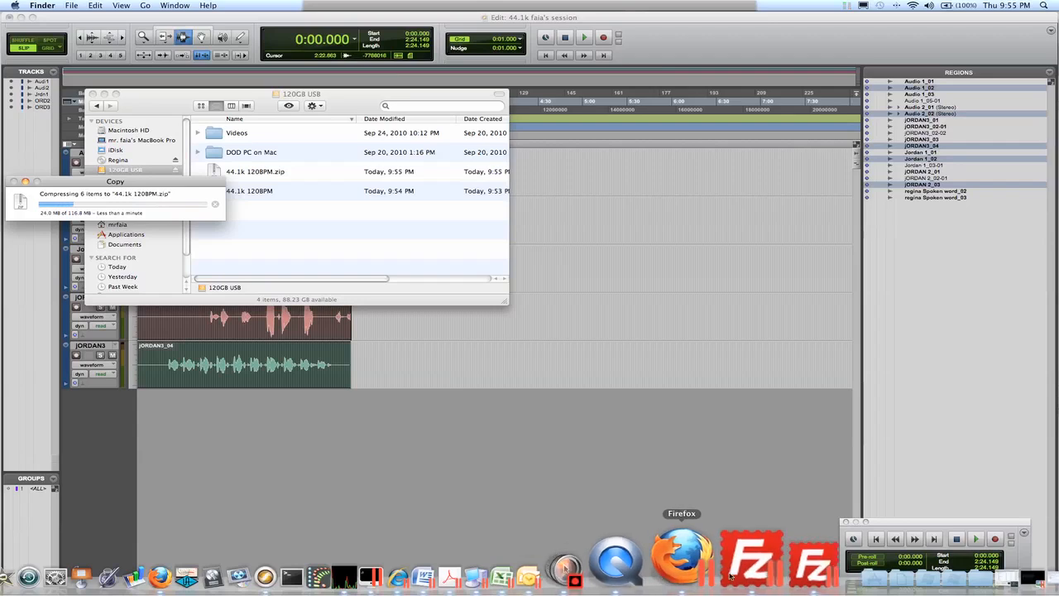
pyautogui.click(786, 565)
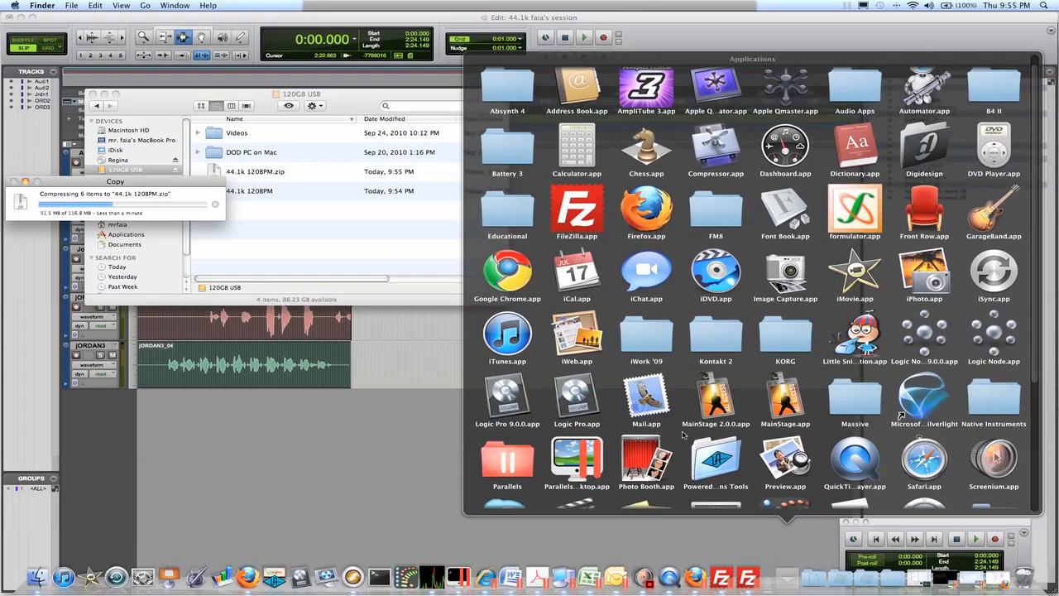
pyautogui.click(575, 205)
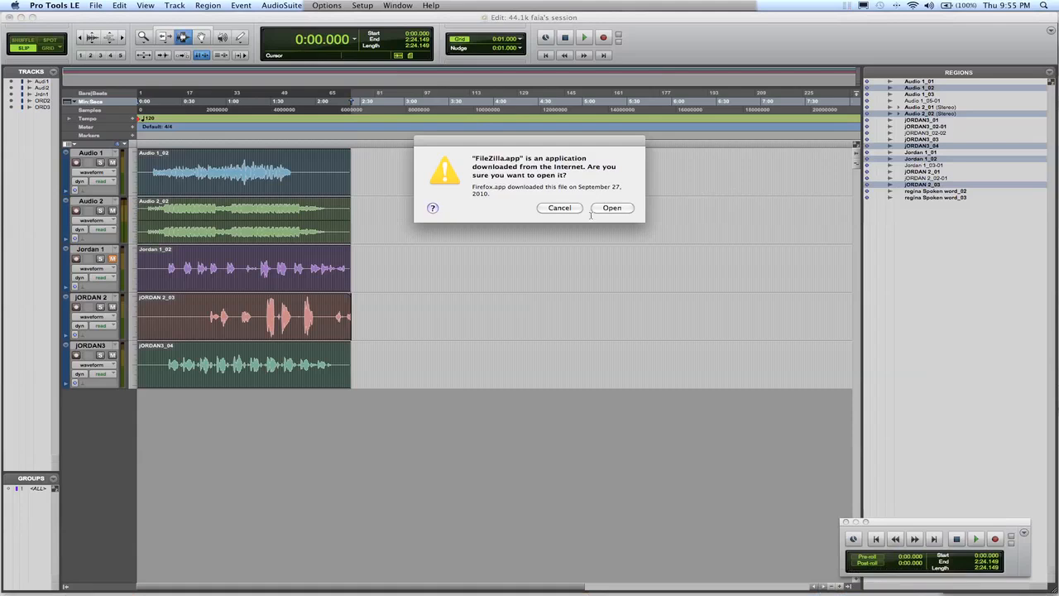
pyautogui.click(611, 208)
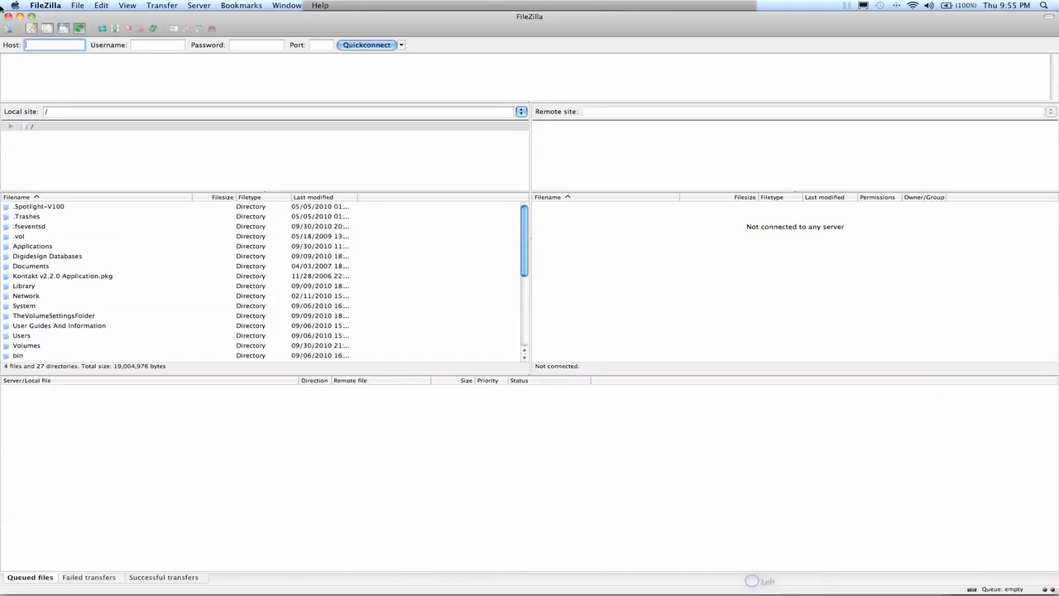
# Connect to the collaborator's saved FTP site and permanently allow FileZilla's connections to mrfaia.ftpaccess.cc on TCP ports 21 and 49772.
pyautogui.click(14, 30)
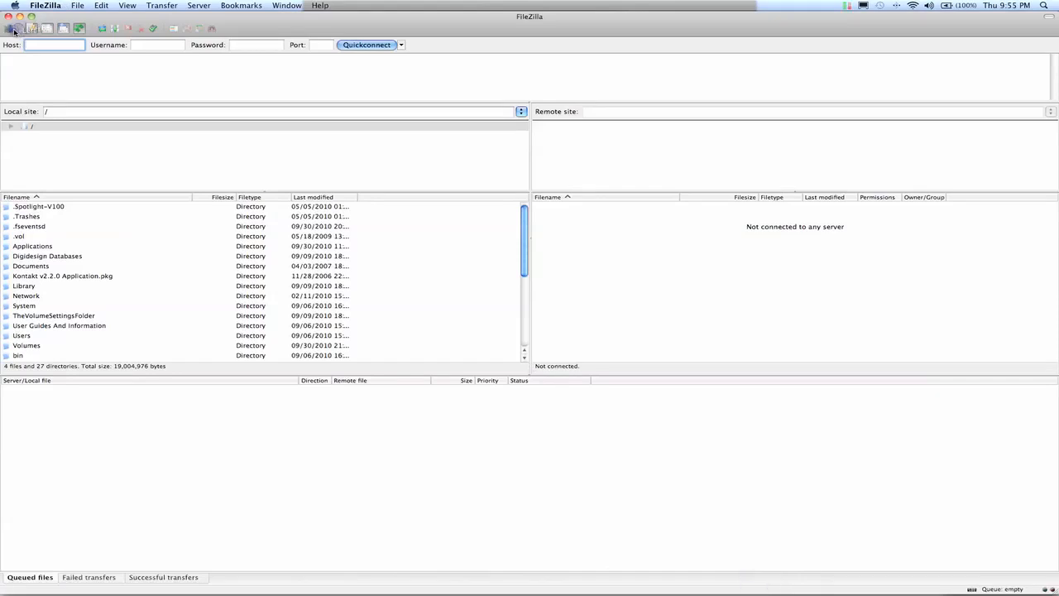
pyautogui.click(485, 397)
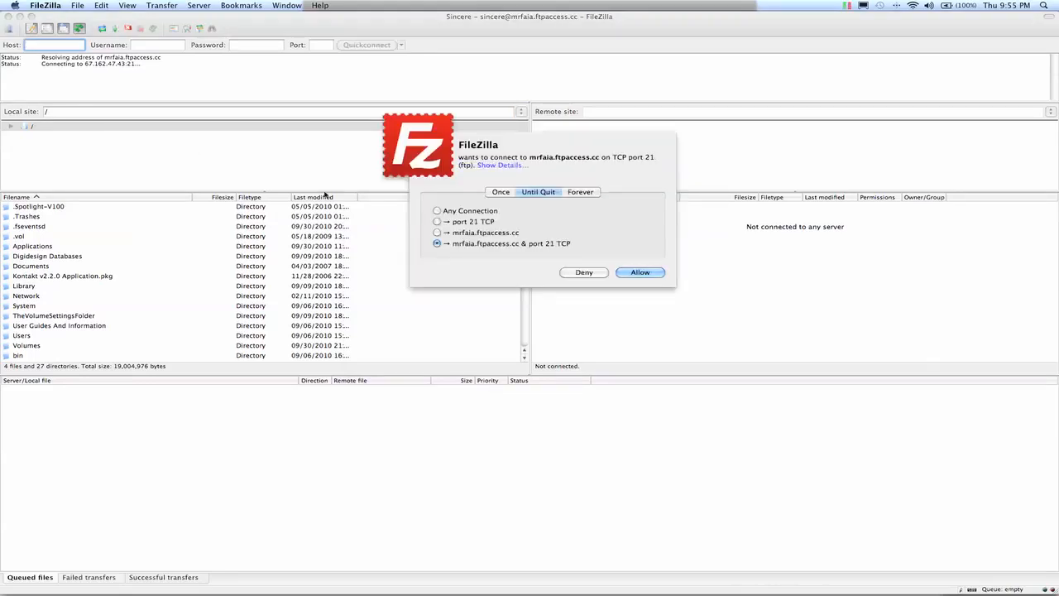
pyautogui.click(583, 193)
pyautogui.click(659, 275)
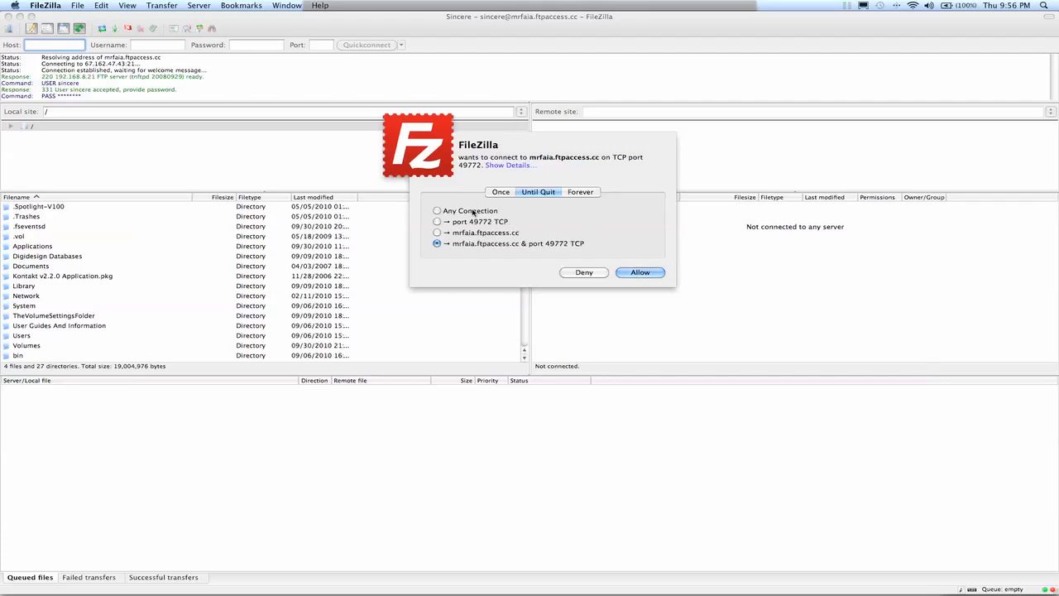
pyautogui.click(579, 192)
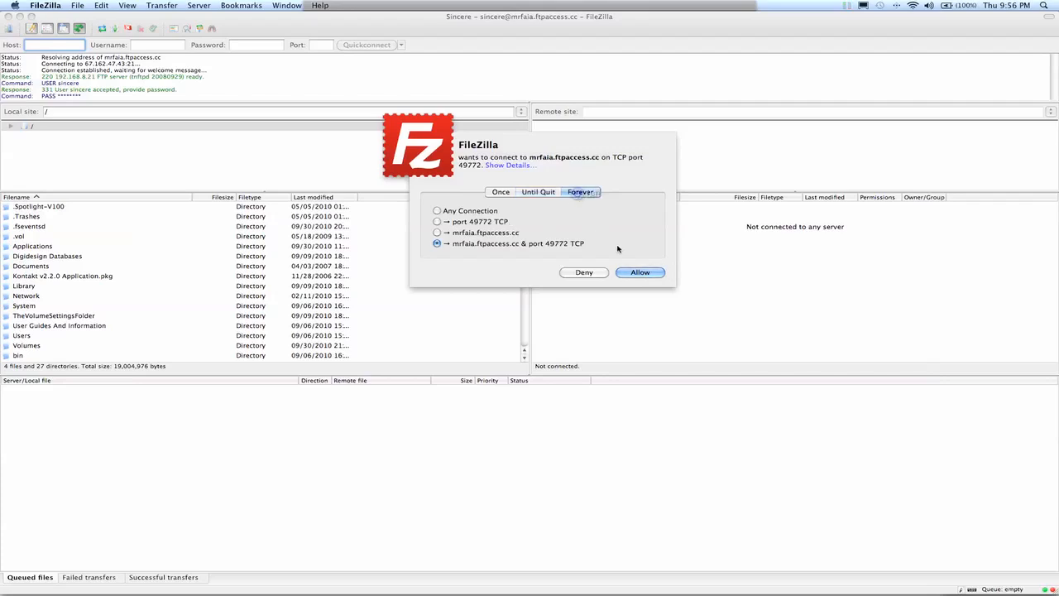
pyautogui.click(641, 273)
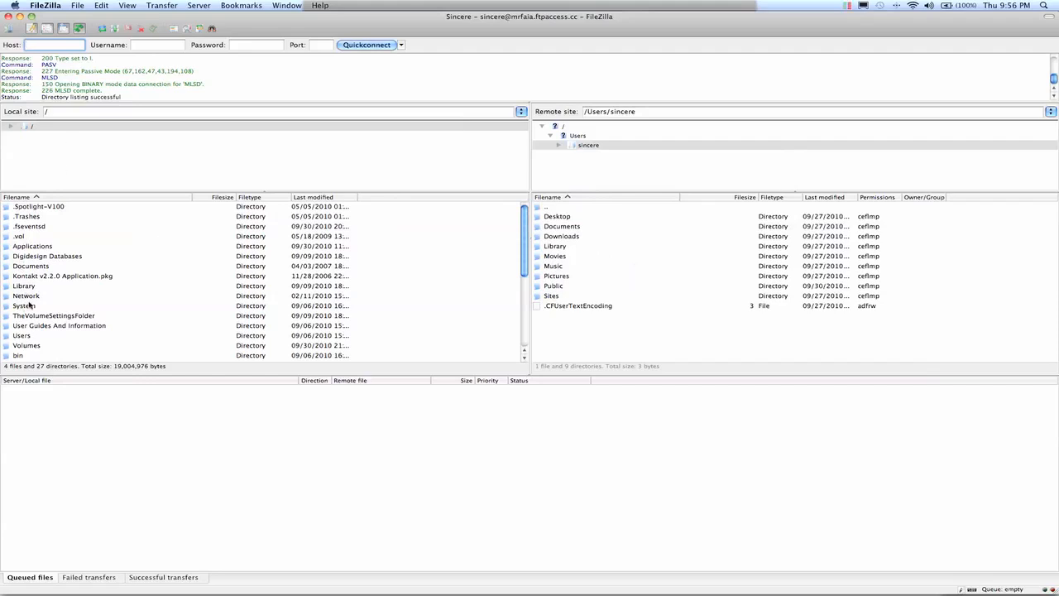
# Browse the local site to the 120GB USB drive under Volumes and select the 44.1k 120BPM.zip archive.
pyautogui.doubleClick(23, 349)
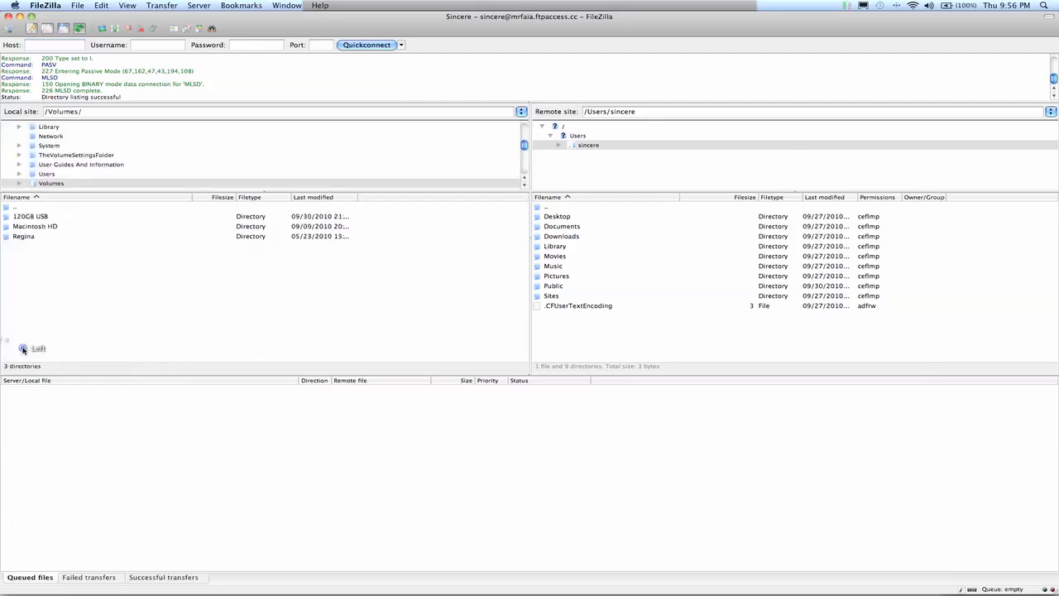
pyautogui.doubleClick(29, 215)
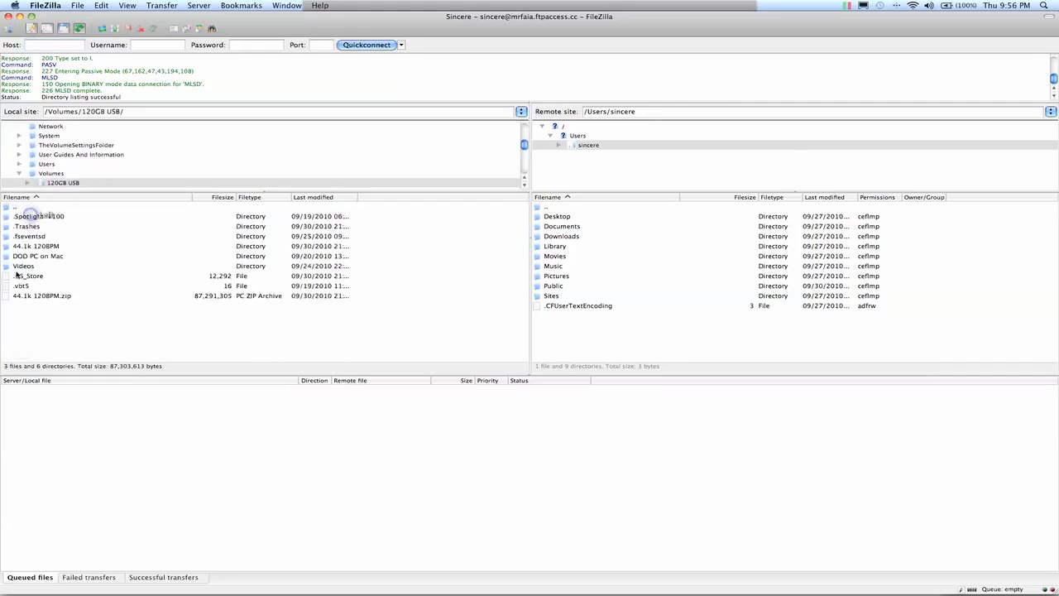
pyautogui.click(56, 301)
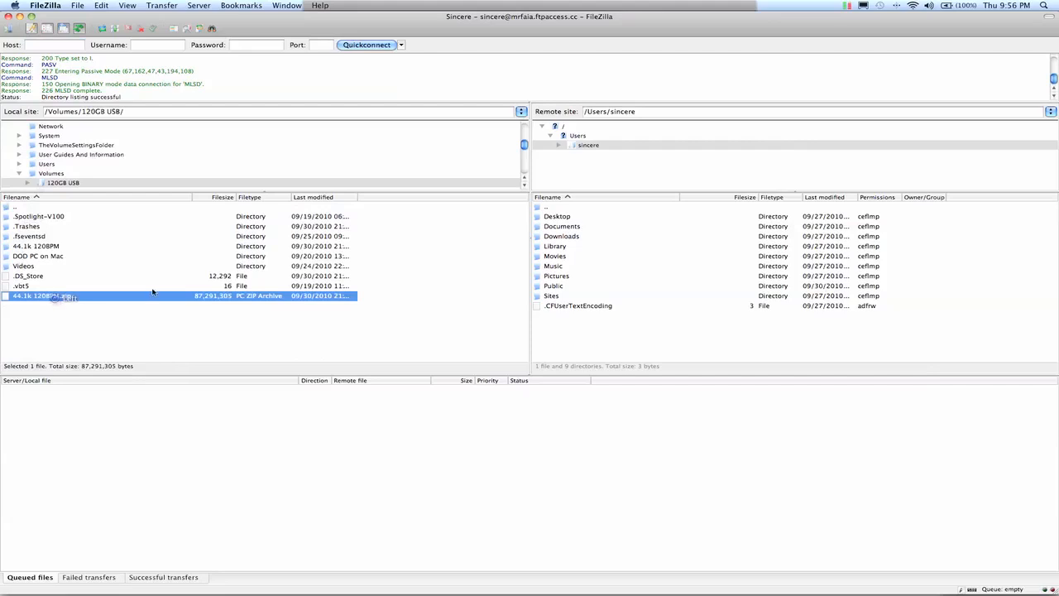
pyautogui.click(47, 299)
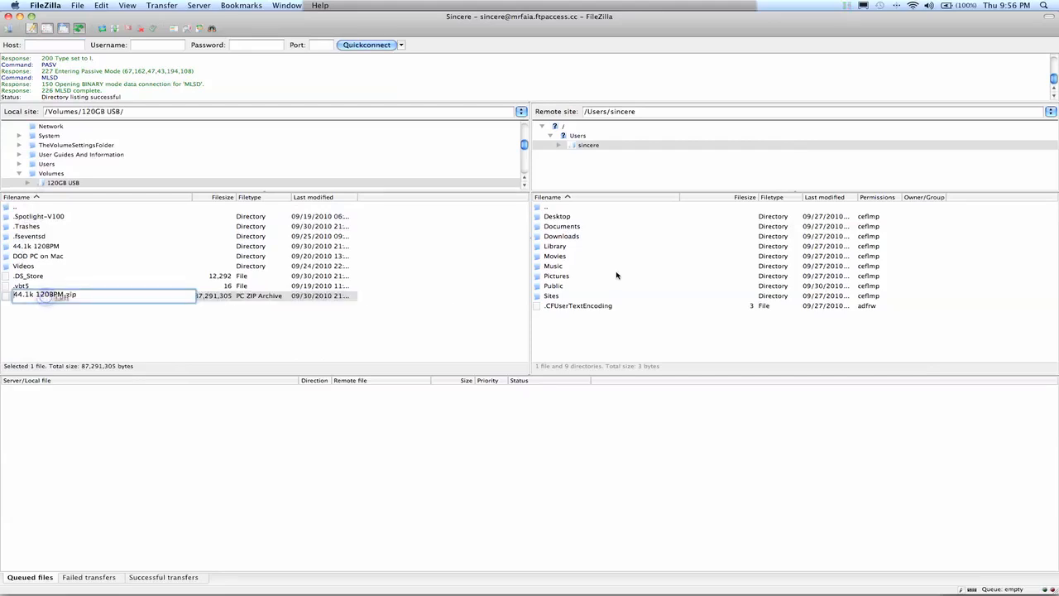
# Open the Public folder on the remote site and permanently allow the connection on TCP port 49773.
pyautogui.doubleClick(550, 287)
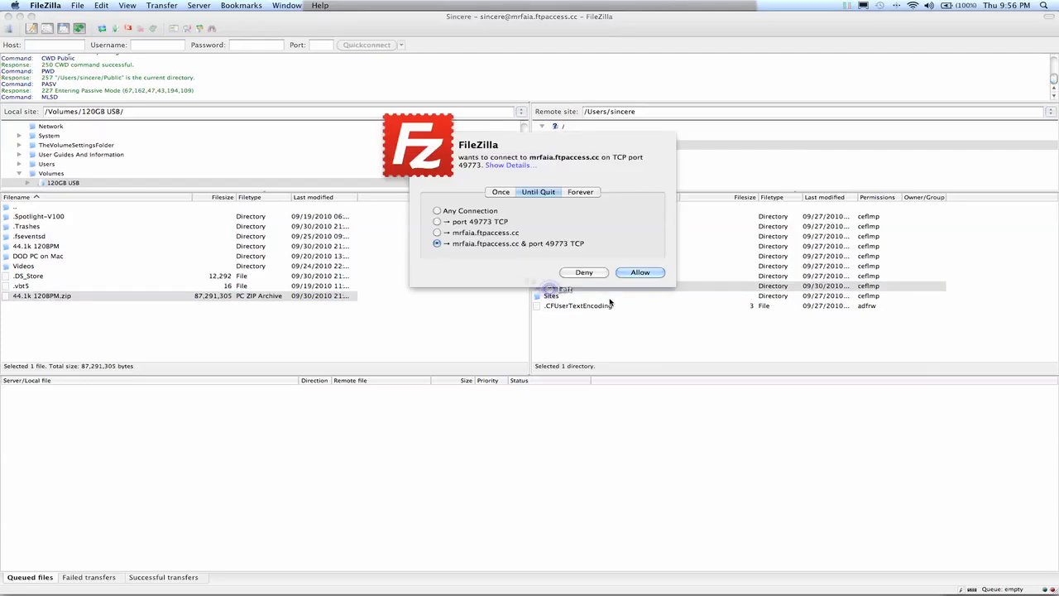
pyautogui.click(582, 191)
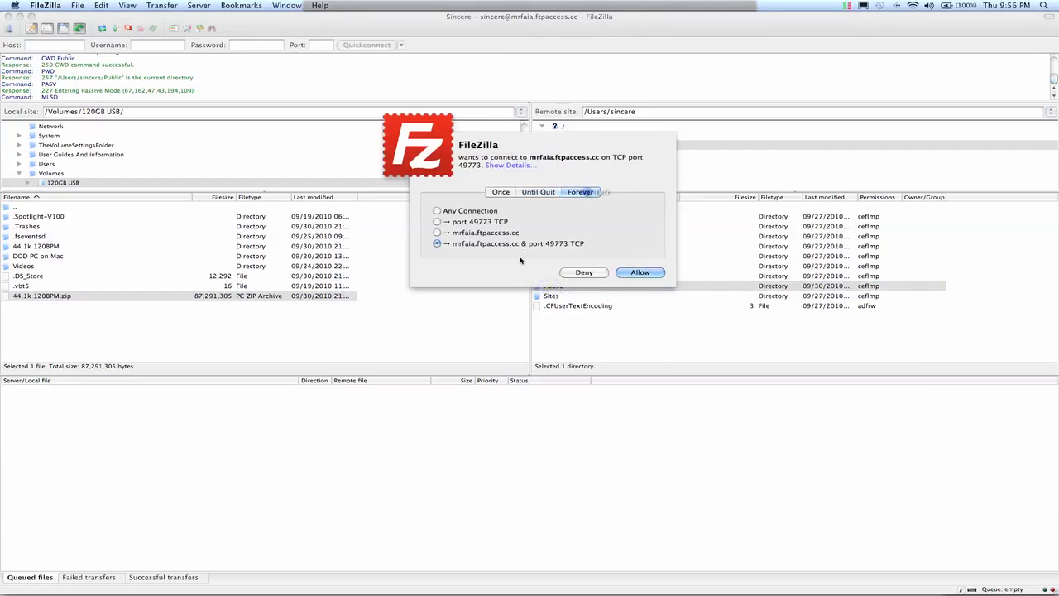
pyautogui.click(640, 273)
# Upload 44.1k 120BPM.zip to the remote Public folder and allow FileZilla any connection forever.
pyautogui.moveTo(58, 302); pyautogui.dragTo(588, 326)
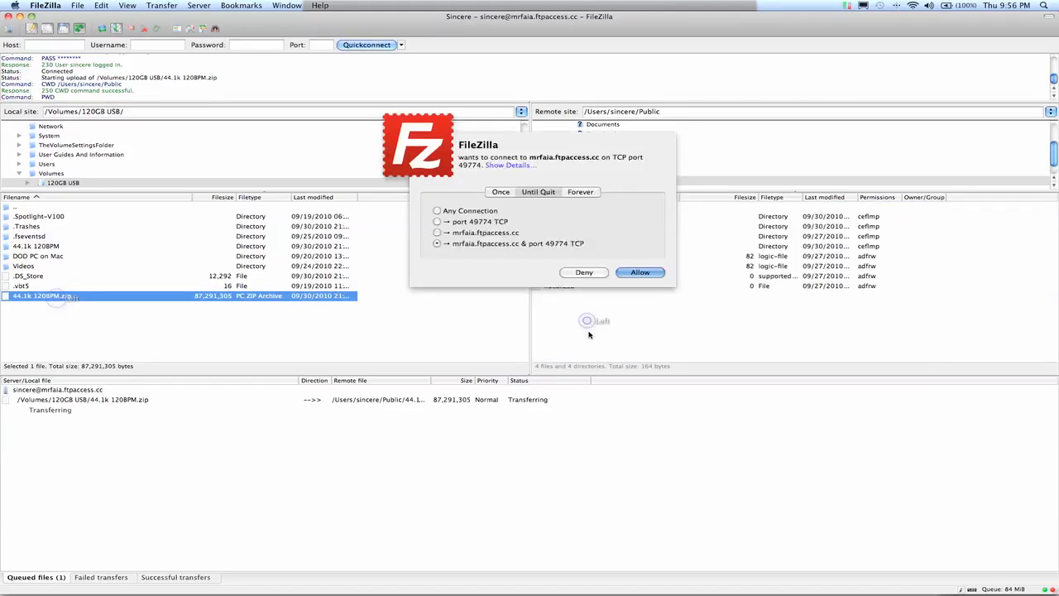
pyautogui.click(577, 193)
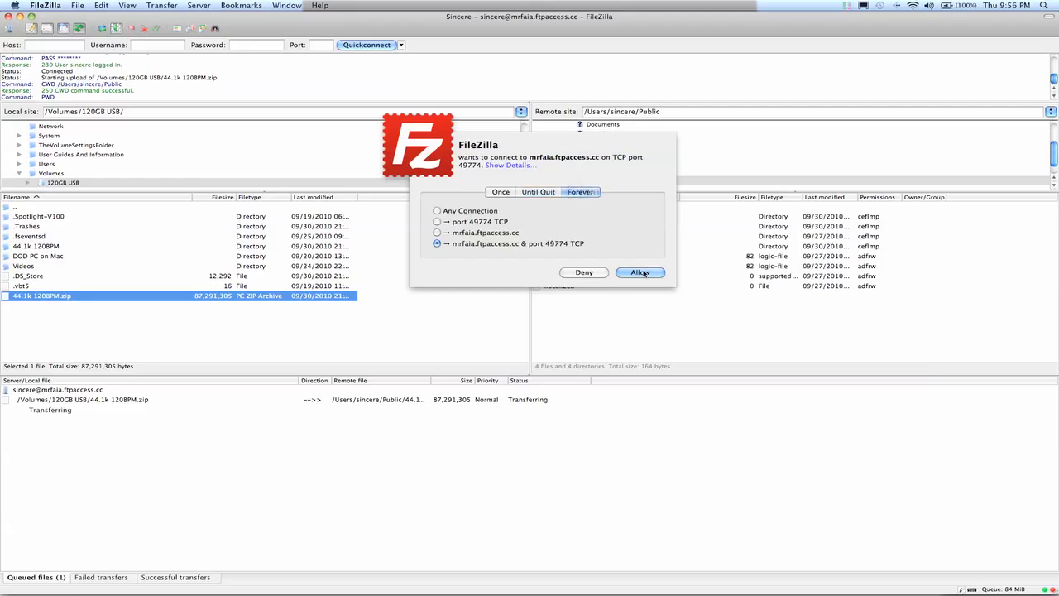
pyautogui.click(475, 214)
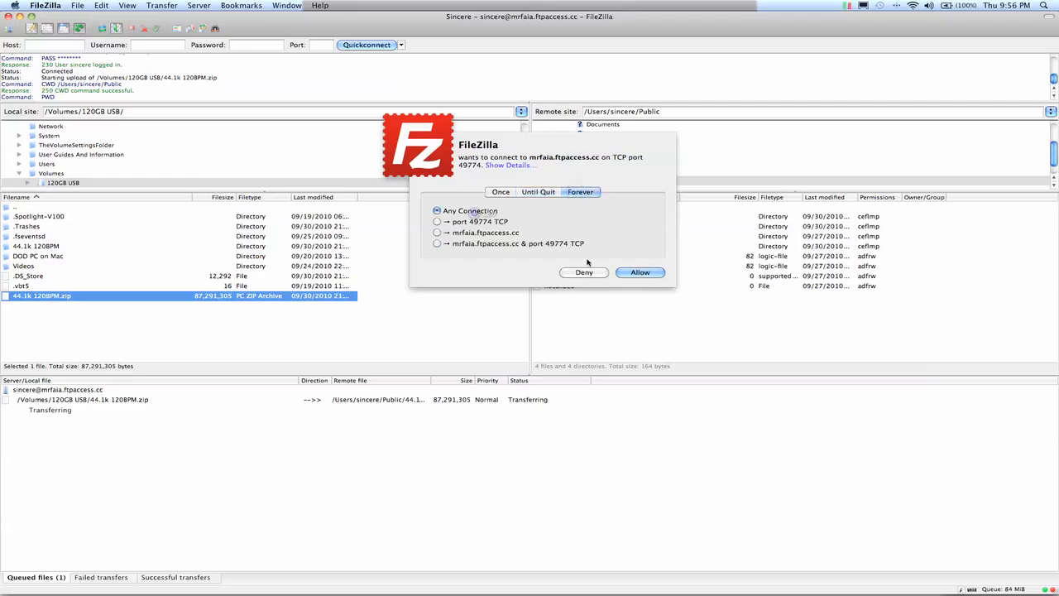
pyautogui.click(641, 273)
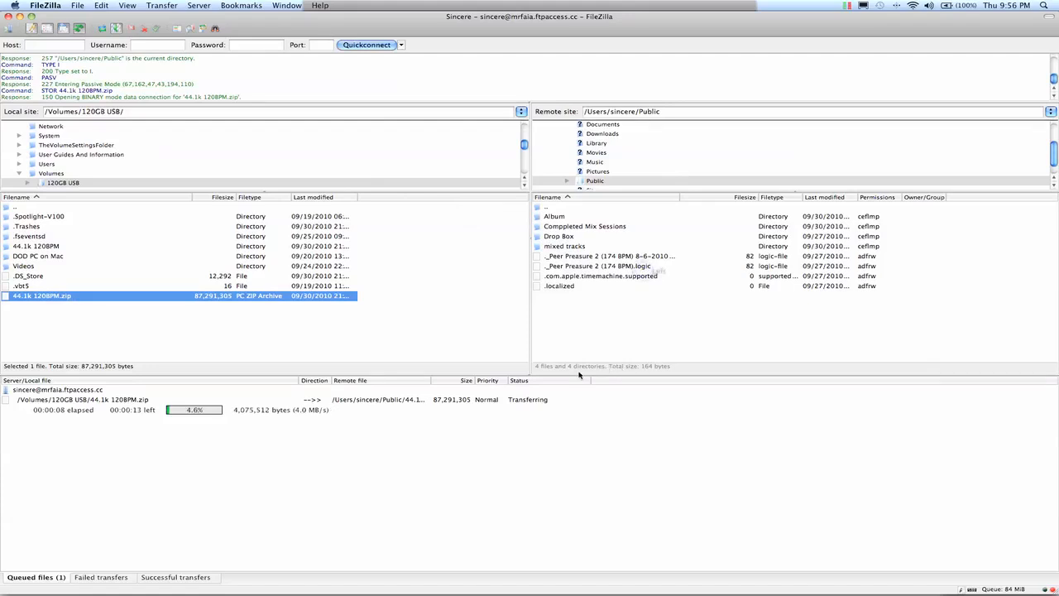